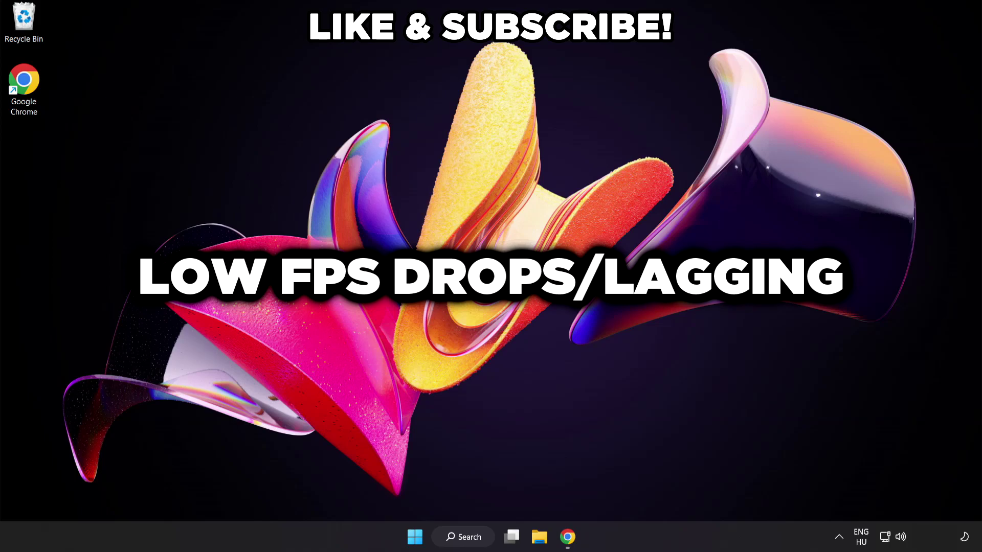
- Search Windows for 'edit power plan'
click(473, 538)
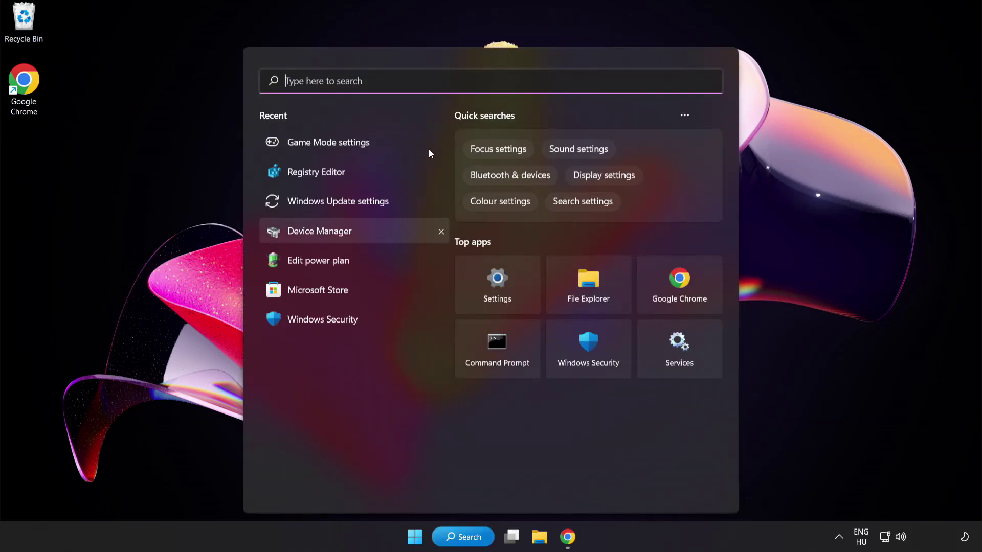
text(edit power plan)
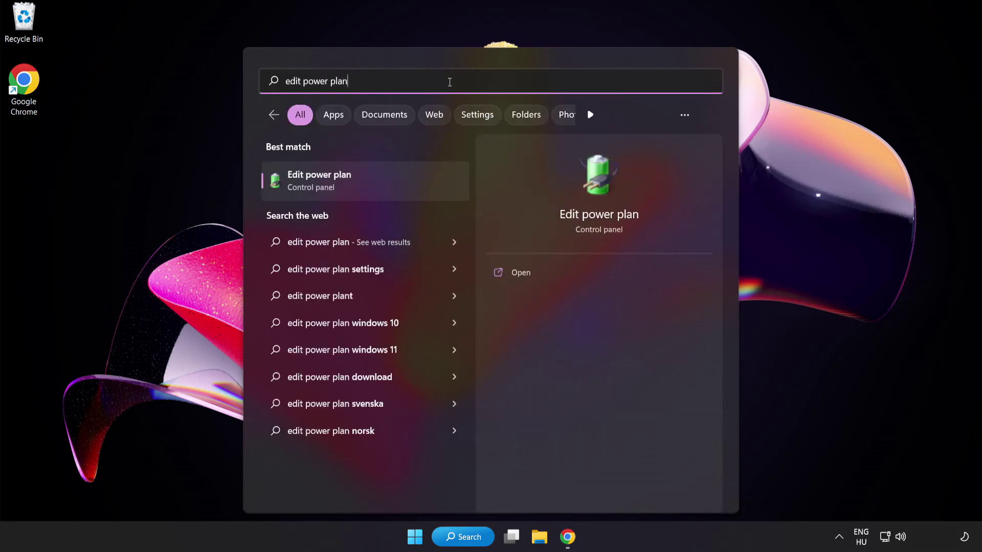
- Make High performance the active power plan in Power Options, then close the window
click(399, 189)
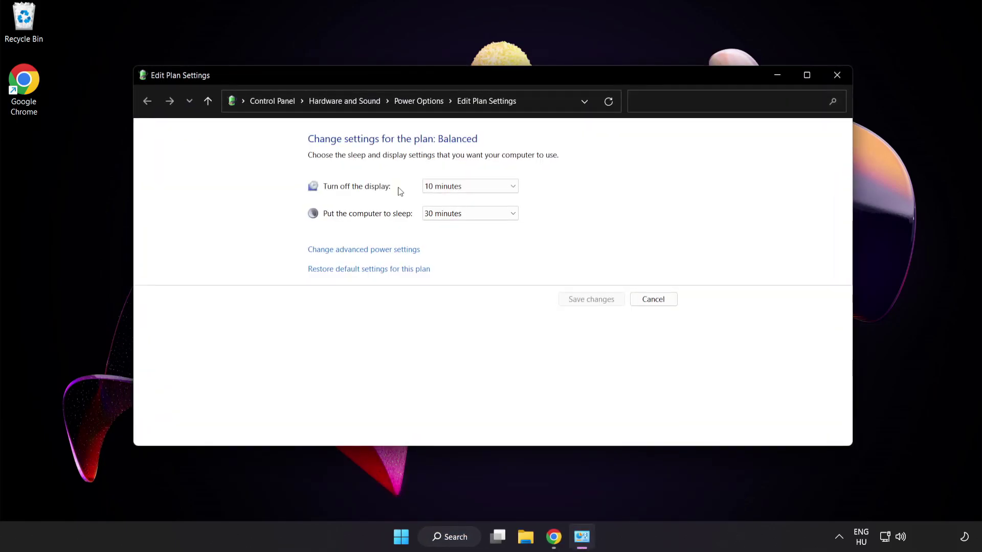
click(428, 102)
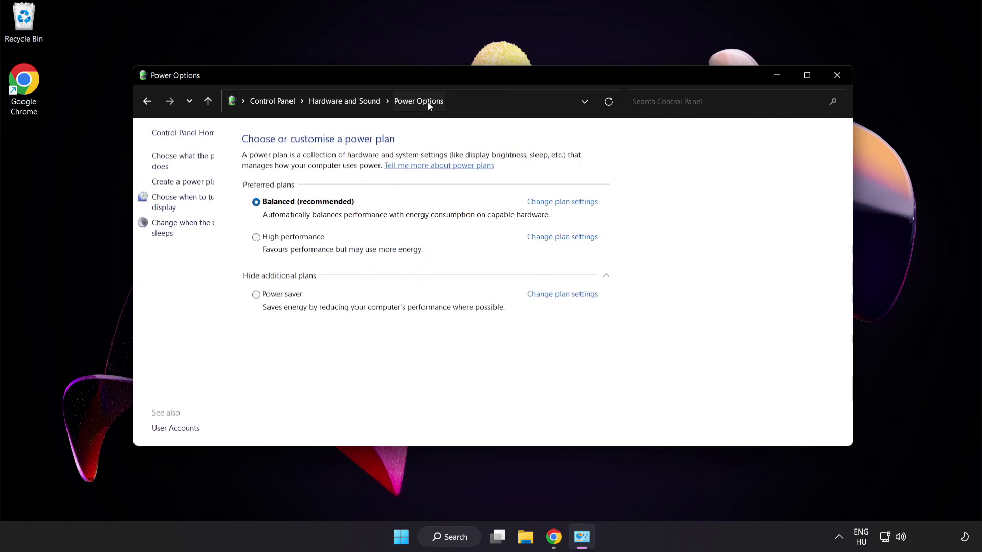
click(328, 240)
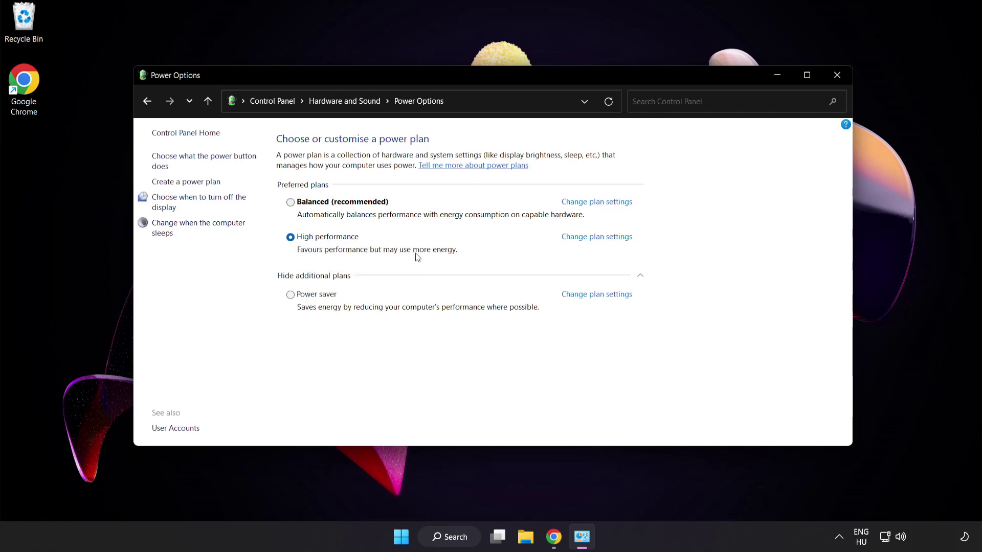
click(838, 75)
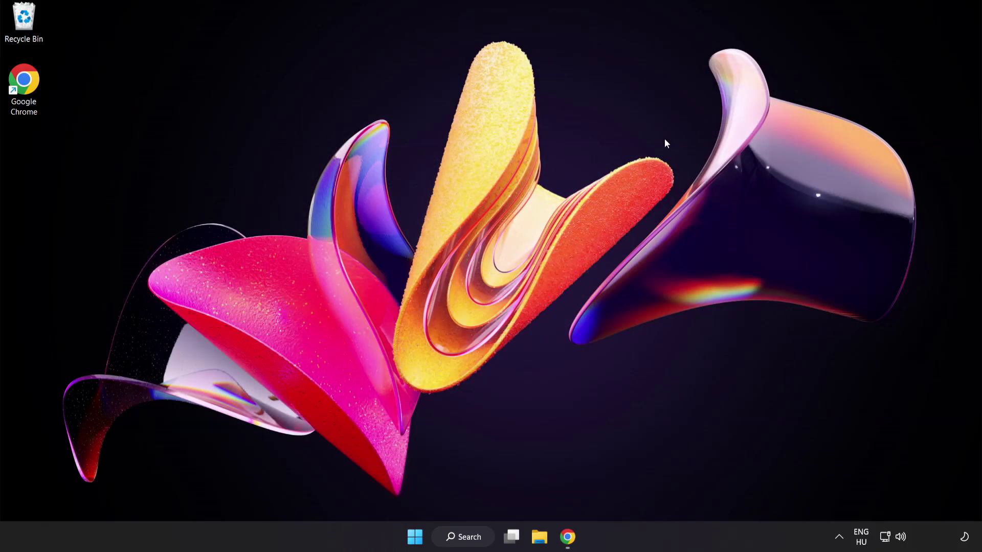
- Search Windows for 'device manager'
click(472, 536)
text(device manager)
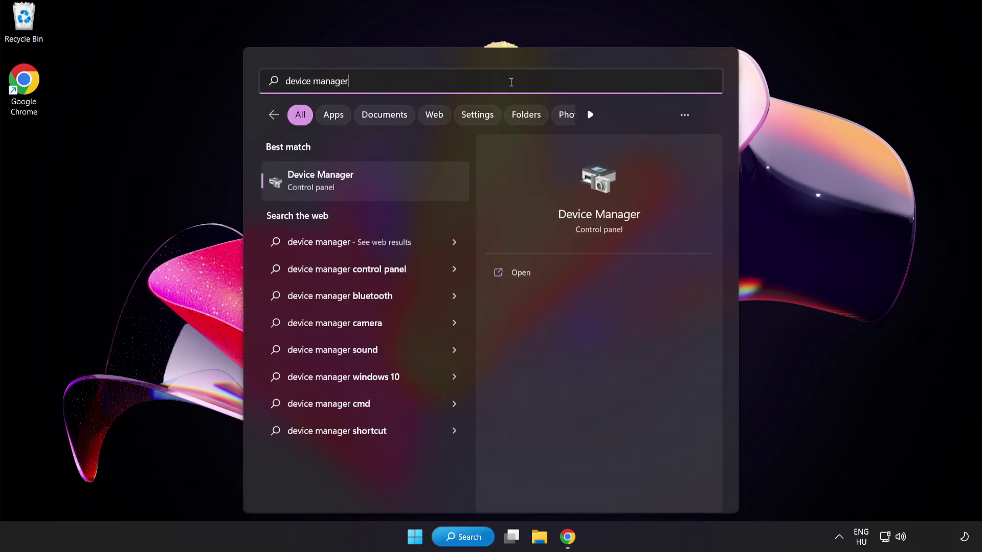
- Open Device Manager and select the VMware SVGA 3D adapter under Display adapters
click(403, 187)
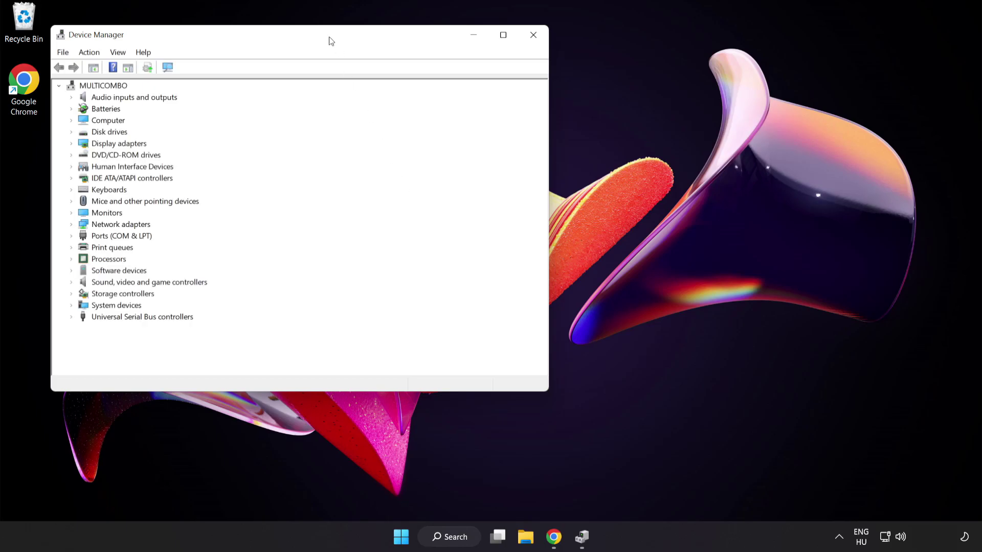
drag(330, 38, 497, 98)
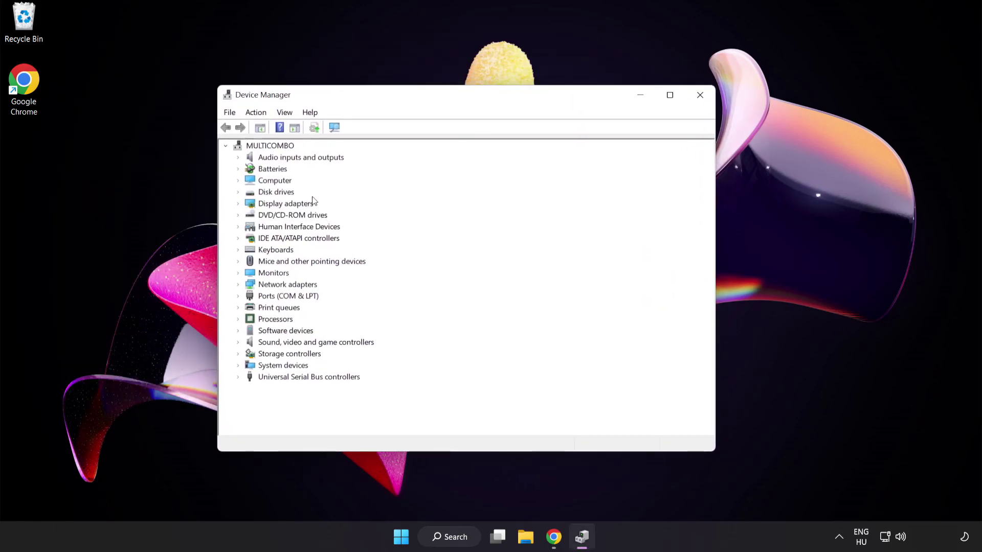
click(252, 206)
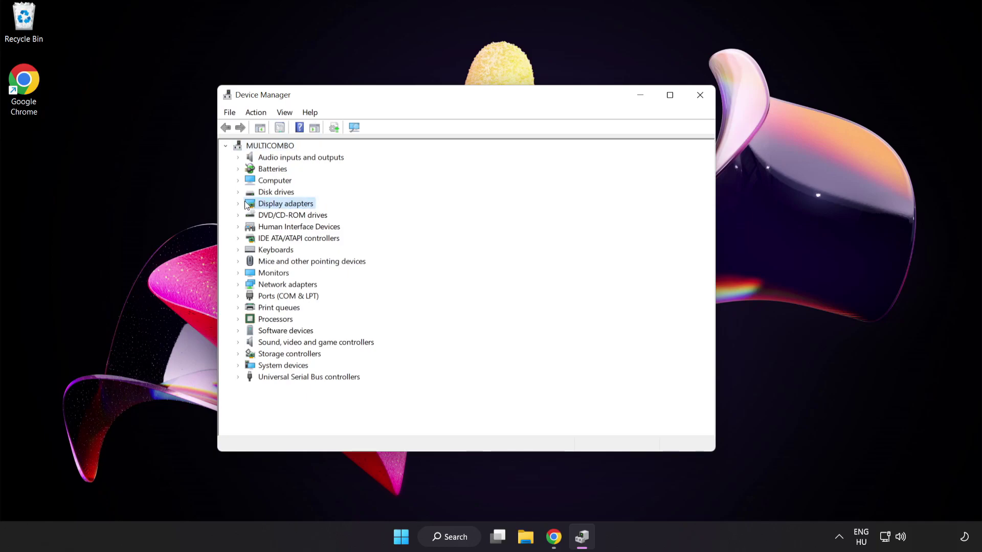
click(239, 204)
click(280, 216)
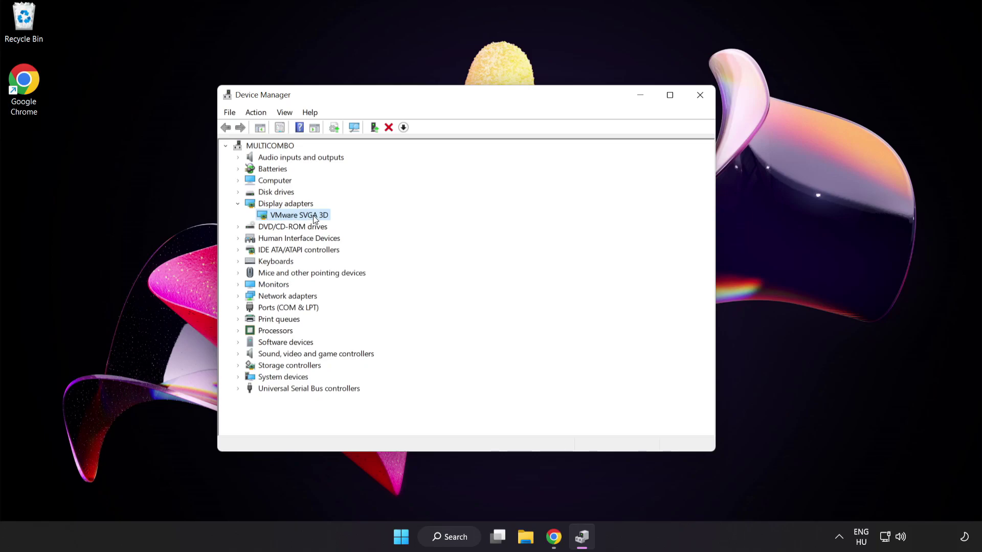
- Search automatically for a newer VMware SVGA 3D driver, then close Device Manager
right_click(313, 216)
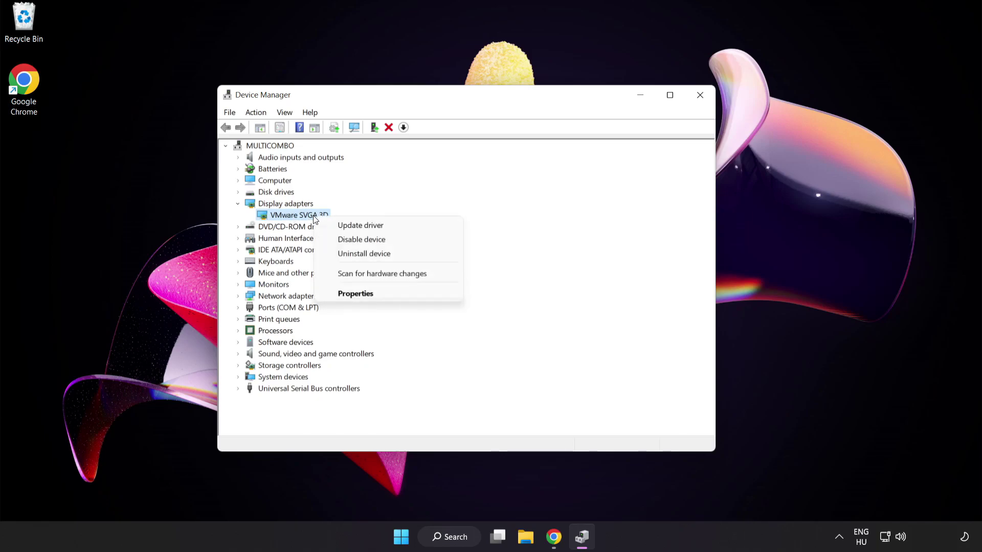
click(386, 226)
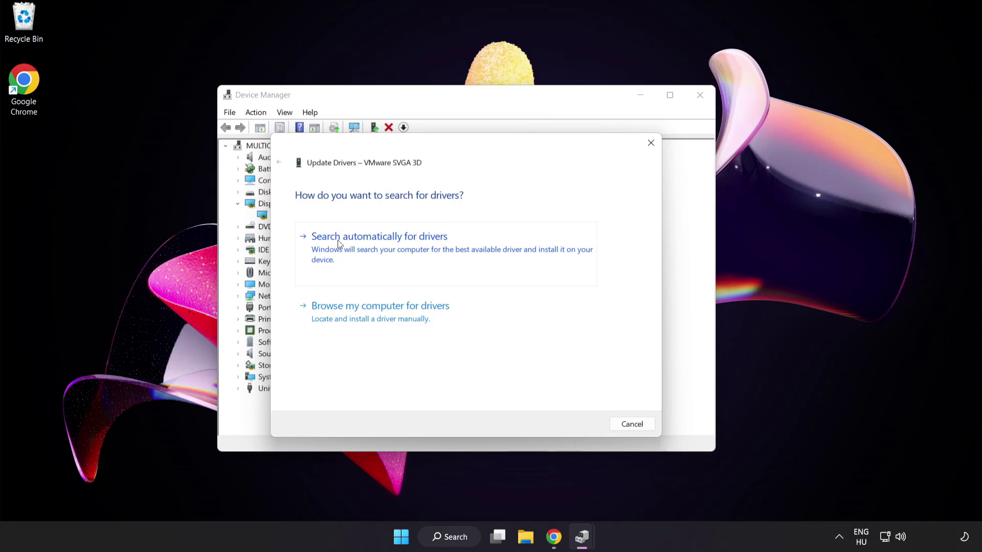
click(406, 249)
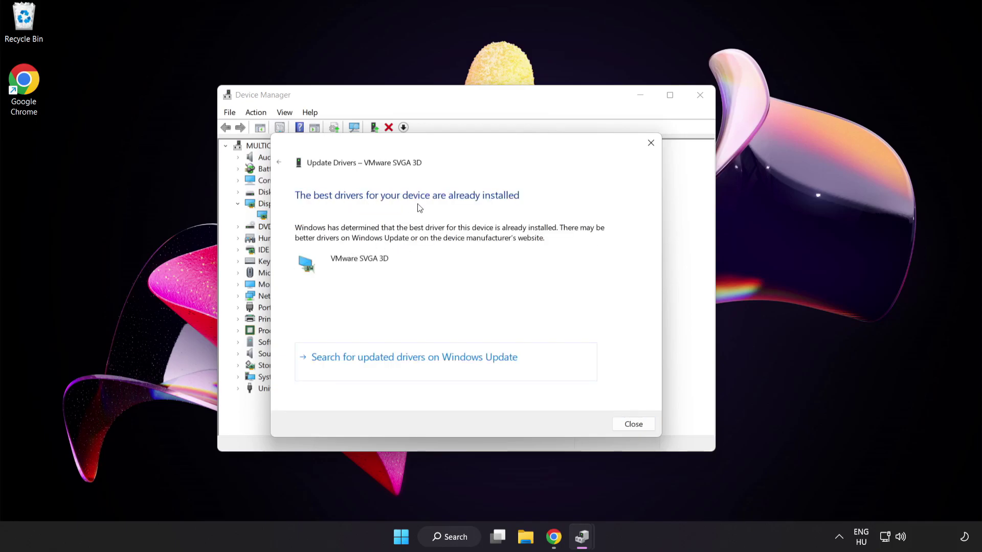
click(633, 424)
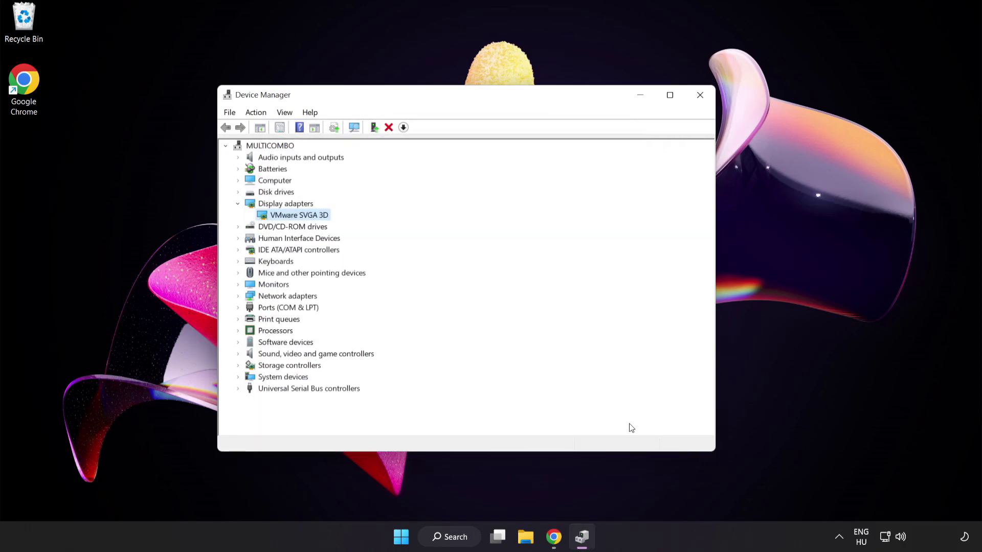
click(697, 102)
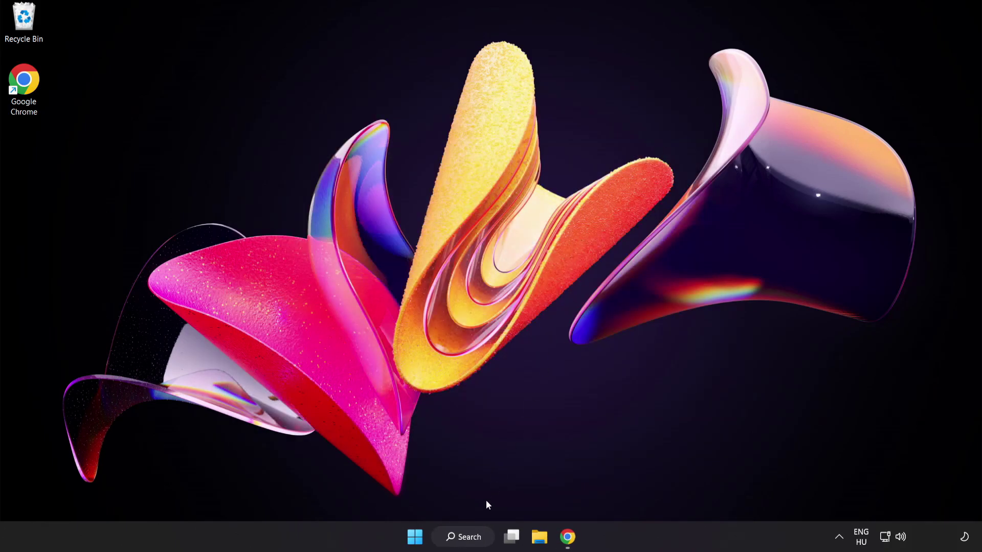
- Find 'game mode settings' in Windows Search and open the Game Mode page
click(464, 537)
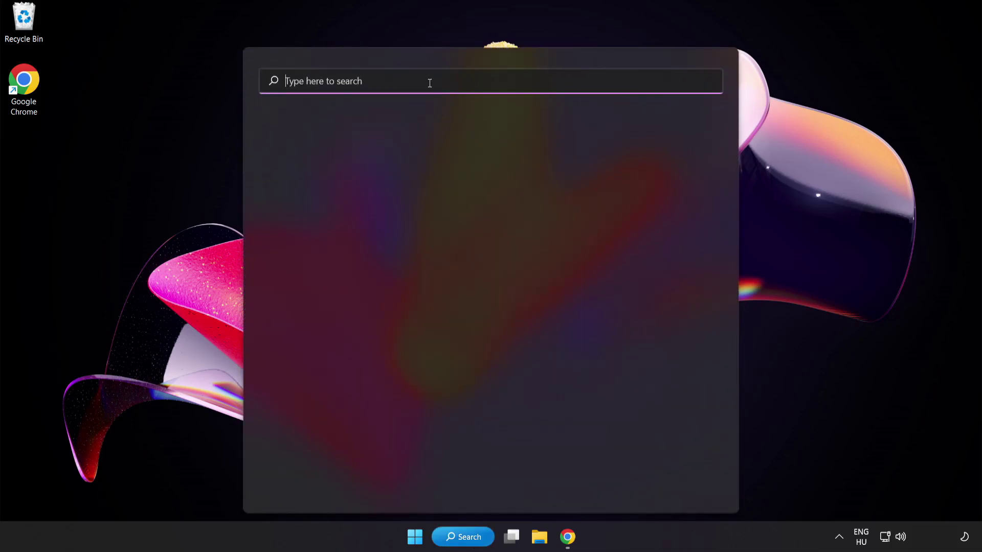
text(game mode settings)
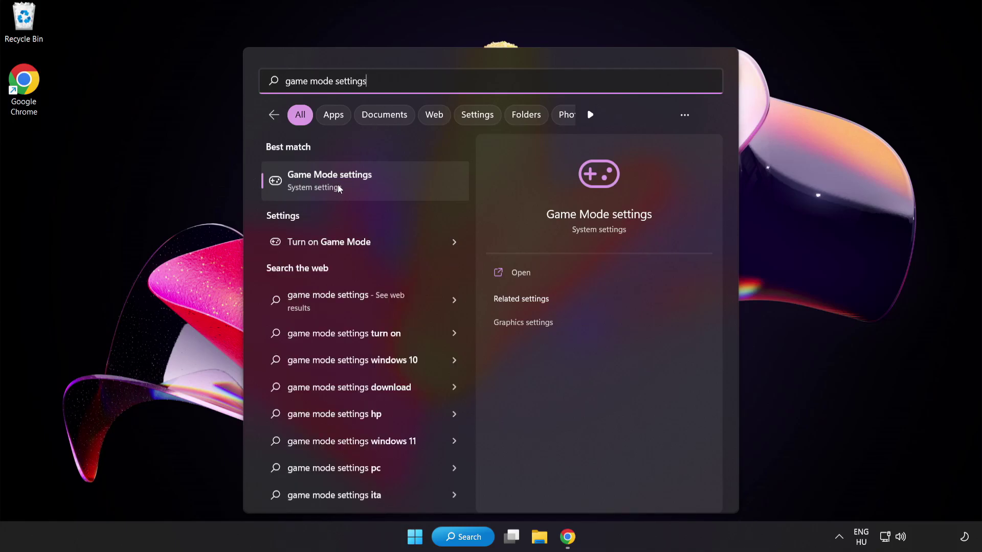
click(360, 188)
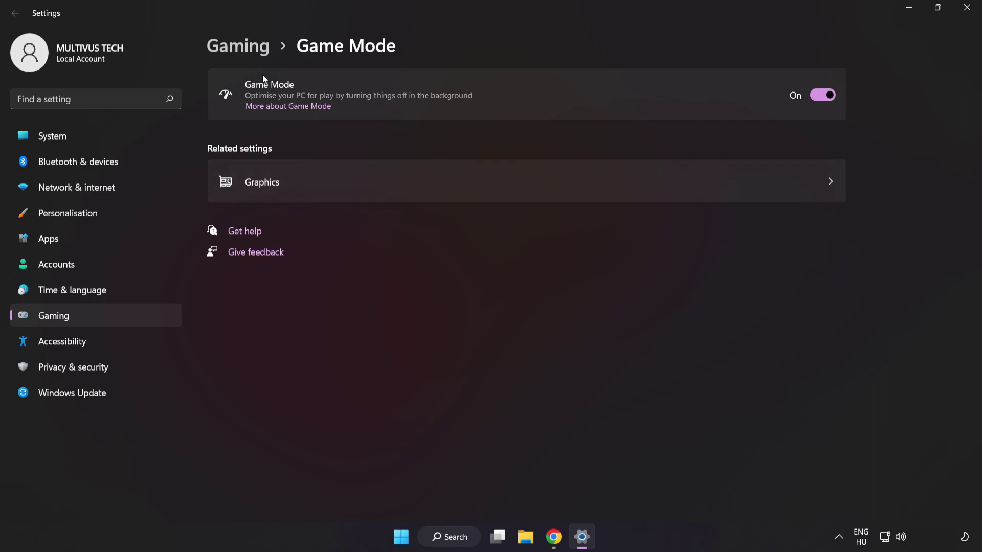
- Review the Xbox Game Bar options from the Gaming overview, then close Settings
click(242, 50)
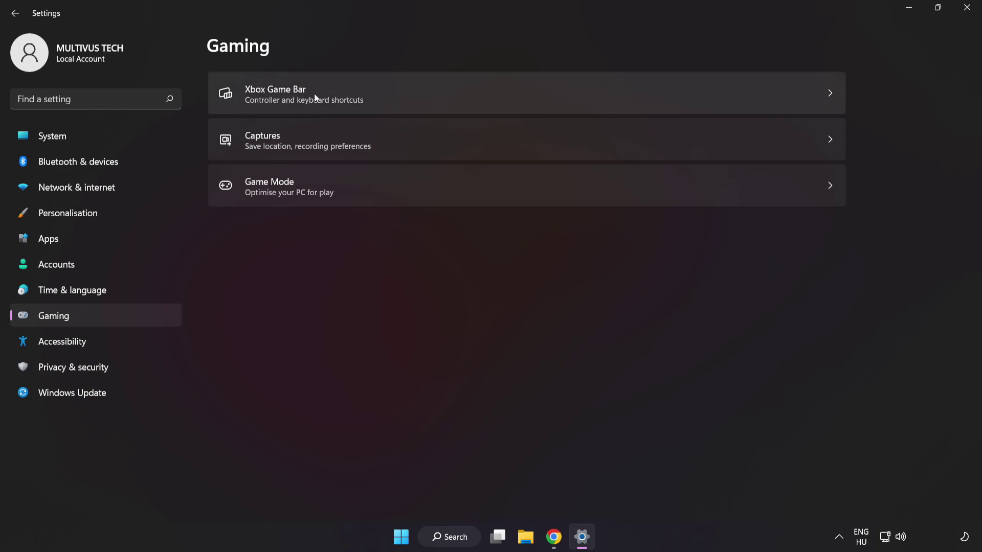
click(708, 91)
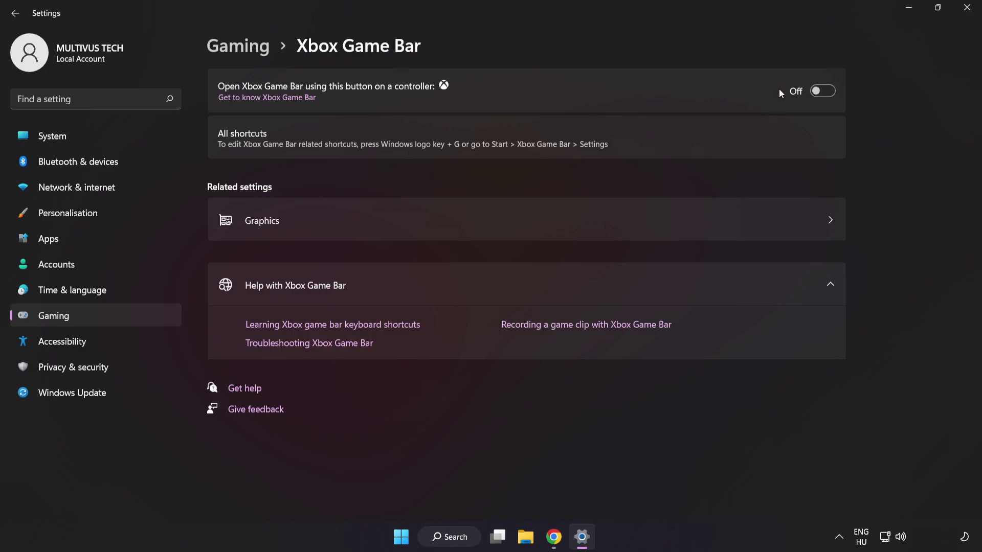
click(970, 15)
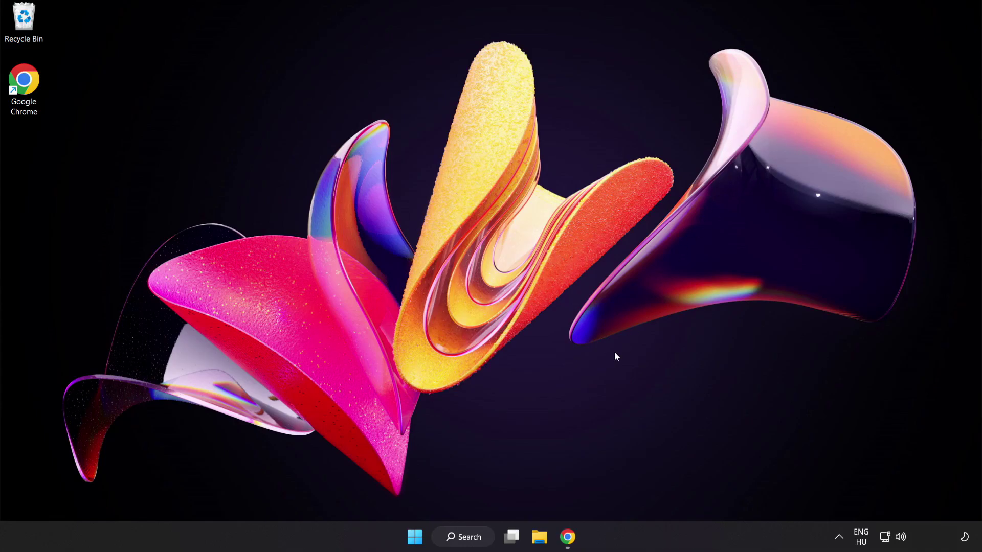
- Launch Task Manager from the Start quick links and end the Google Chrome (8) process group
right_click(413, 538)
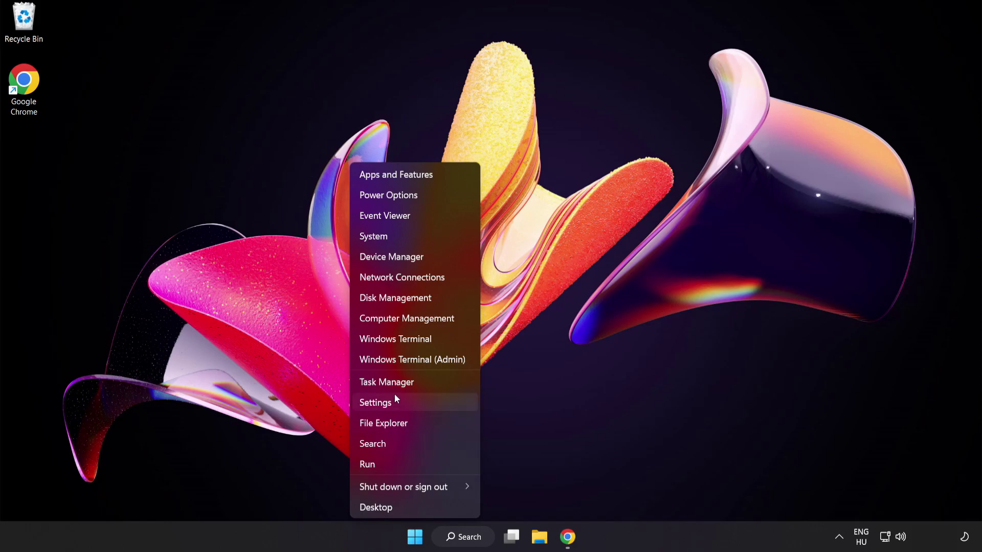
click(421, 382)
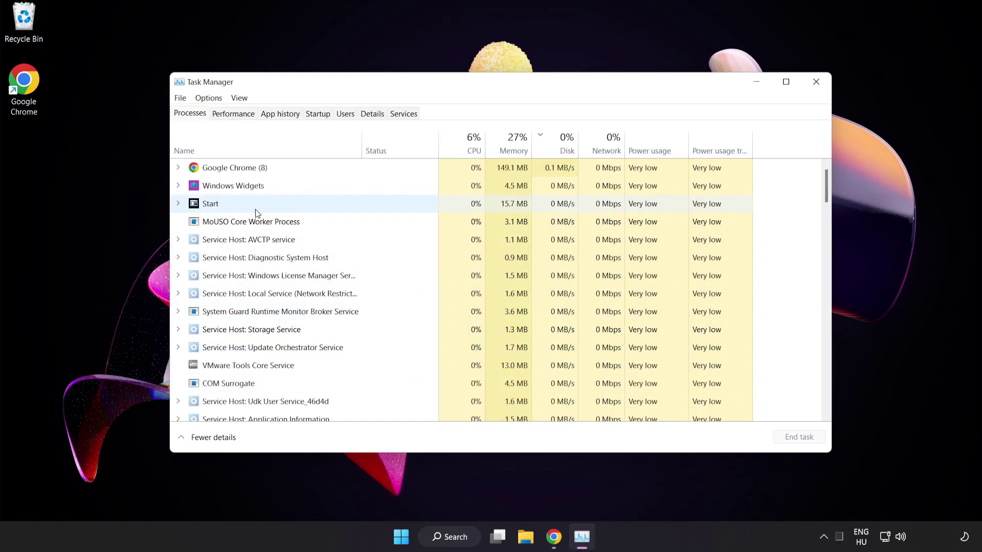
click(250, 168)
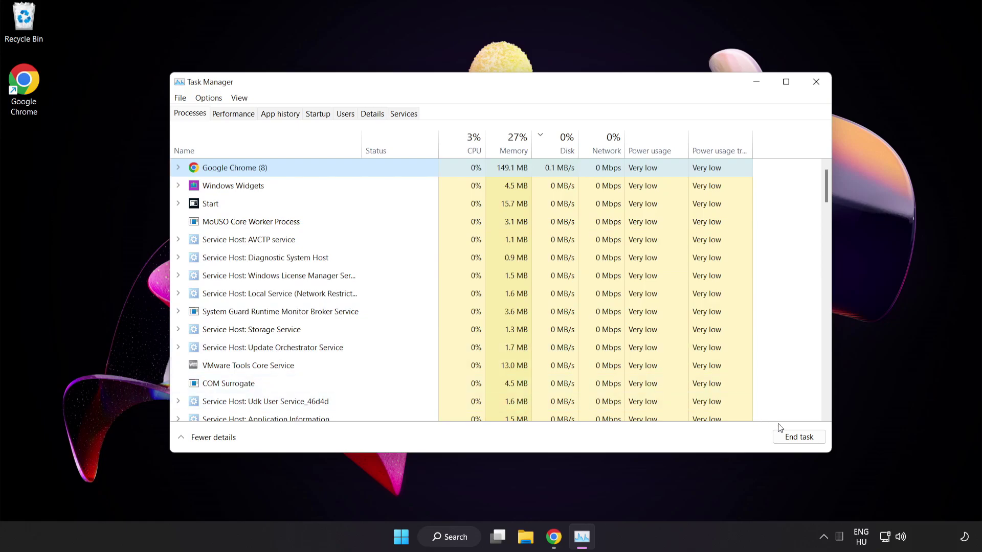
click(796, 439)
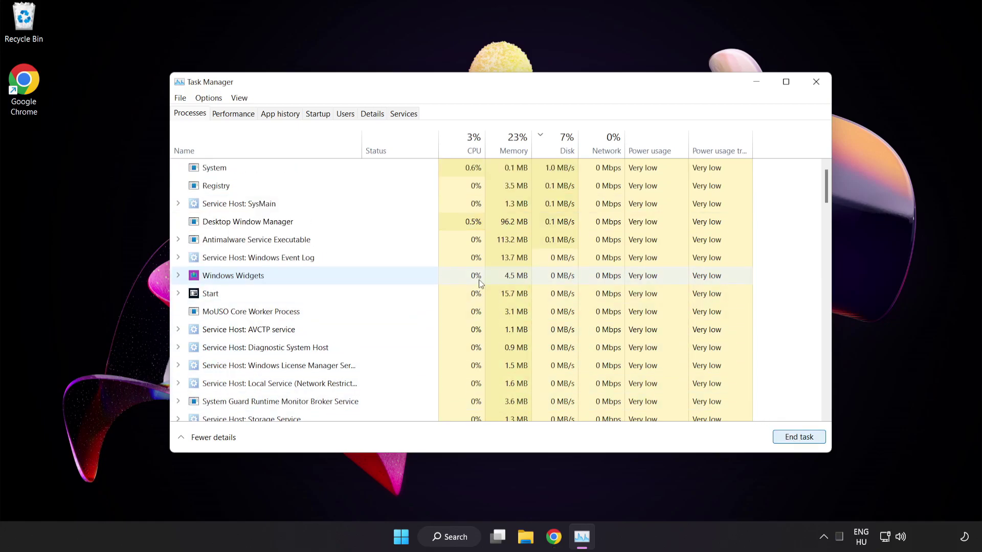
drag(826, 185, 818, 158)
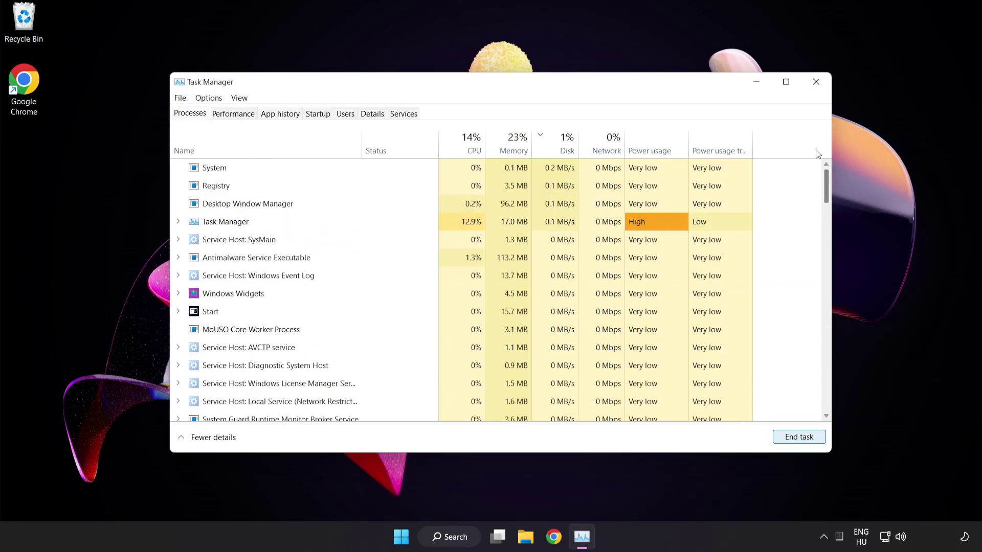
- Disable Cortana, Phone Link and Terminal as startup apps, then close Task Manager
click(320, 115)
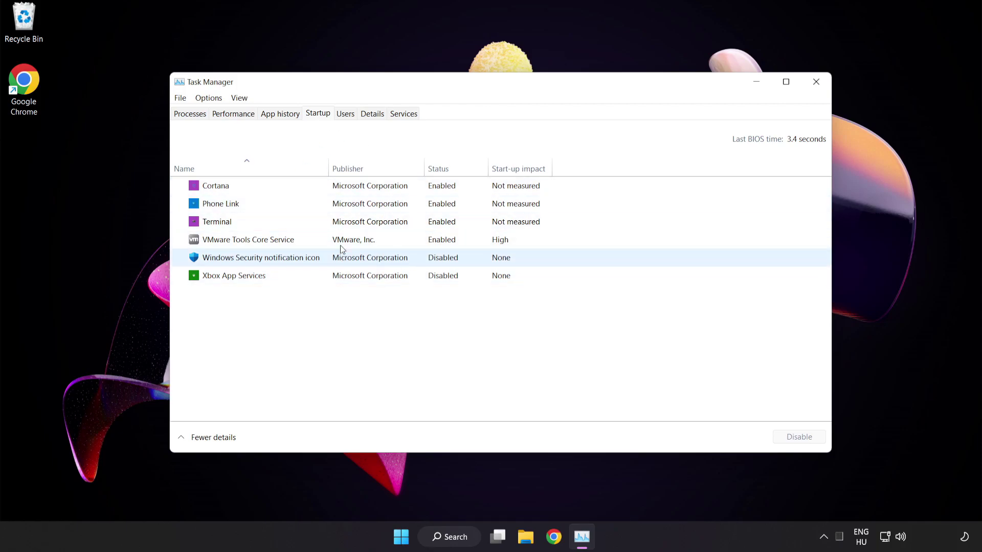
click(346, 191)
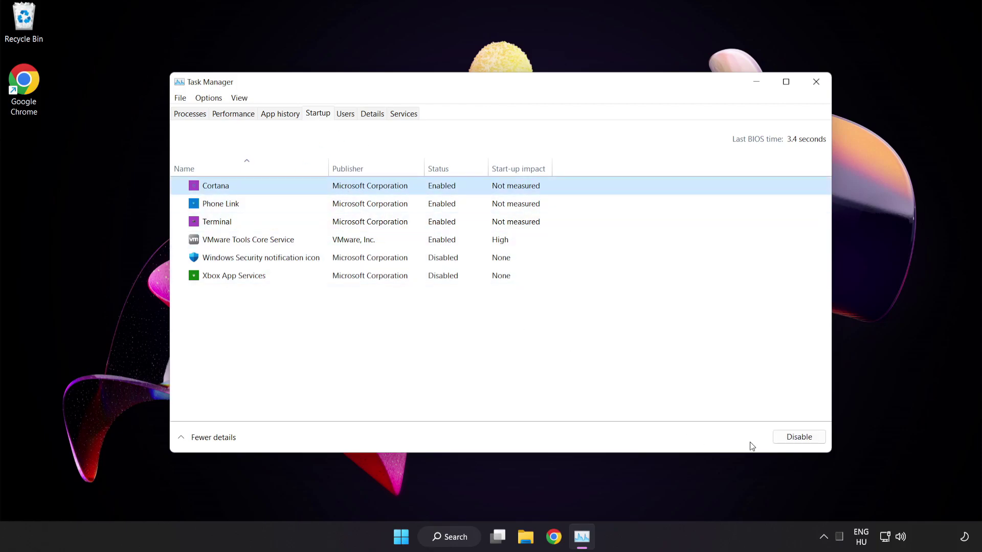
click(802, 438)
click(289, 208)
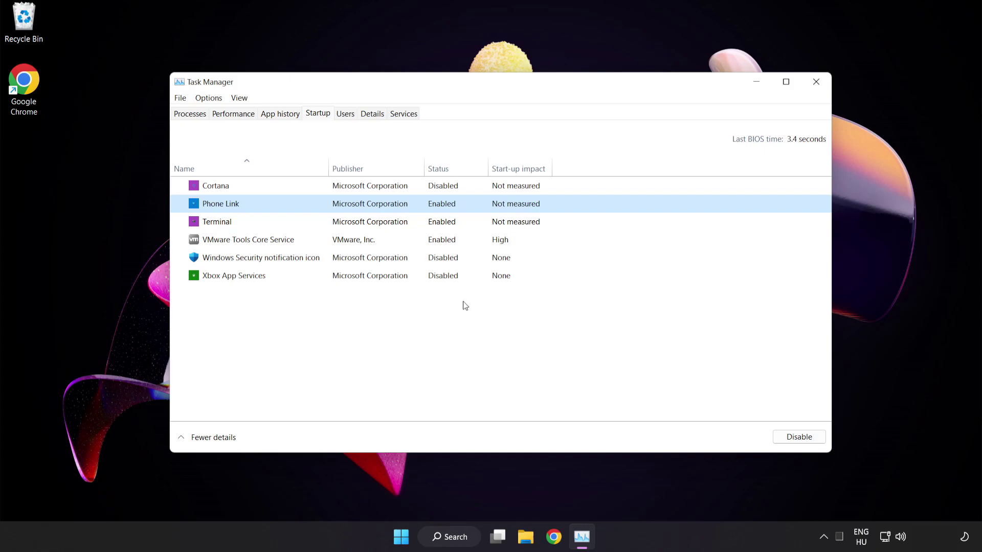
click(790, 438)
click(392, 225)
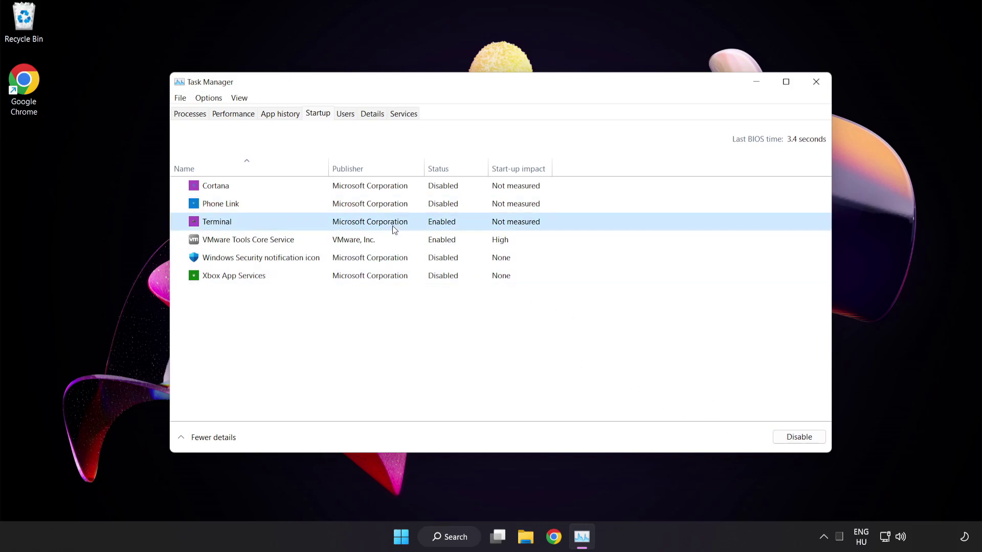
click(800, 436)
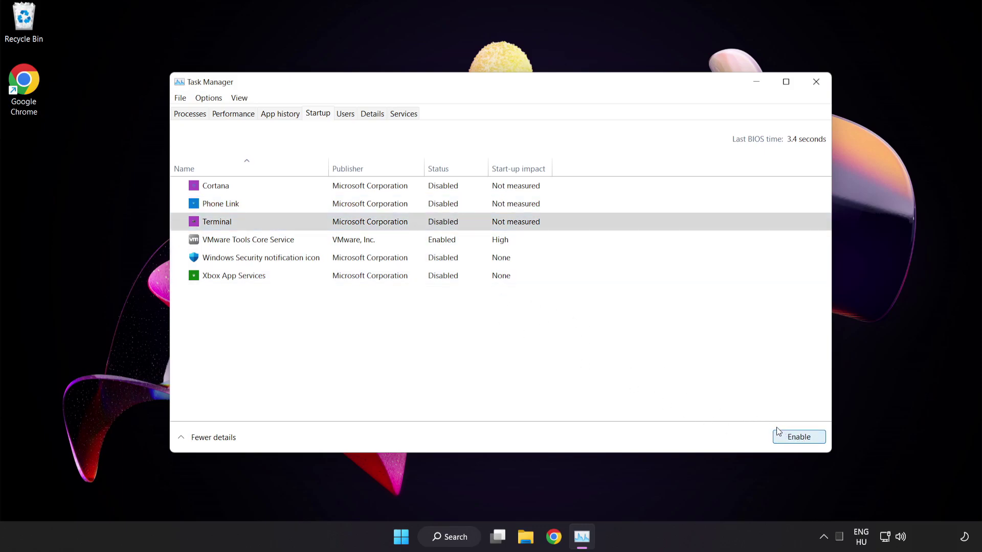
click(817, 82)
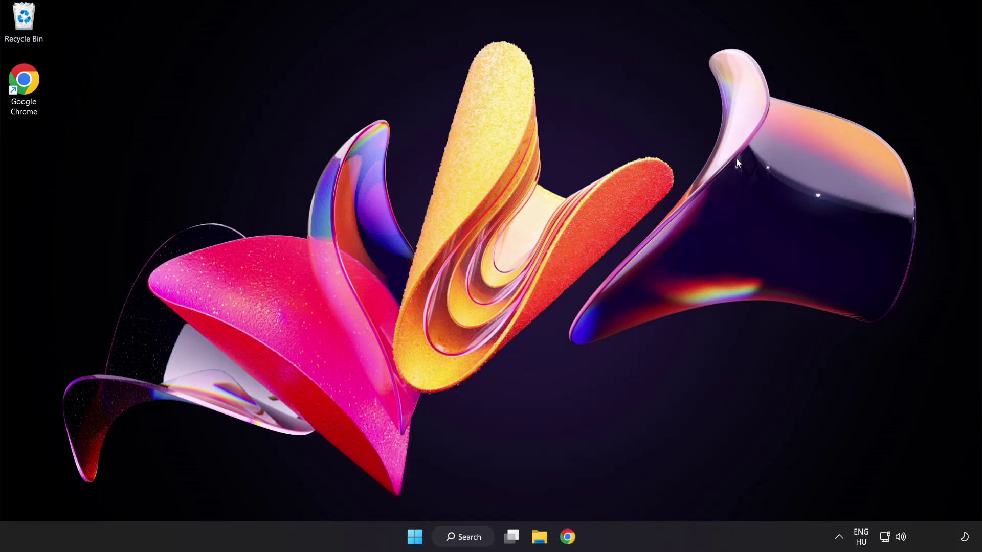
- Search Windows for 'update'
click(468, 541)
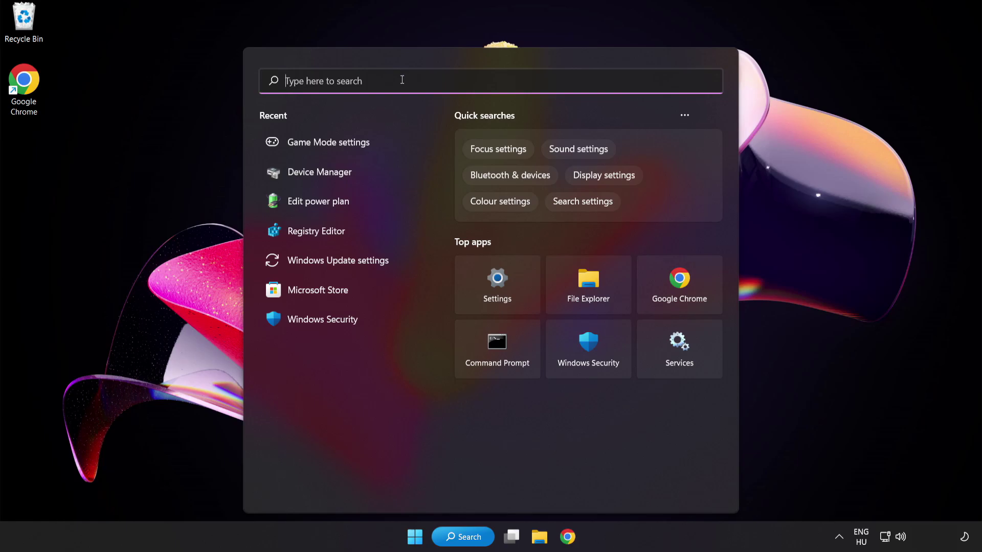
text(update)
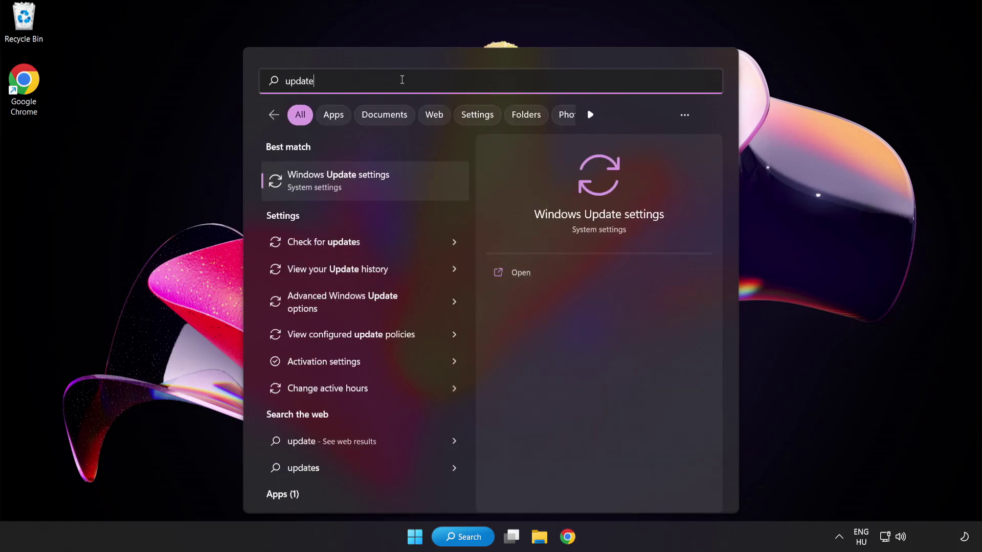
- Run a Windows Update check until it reports up to date, then close Settings
click(403, 178)
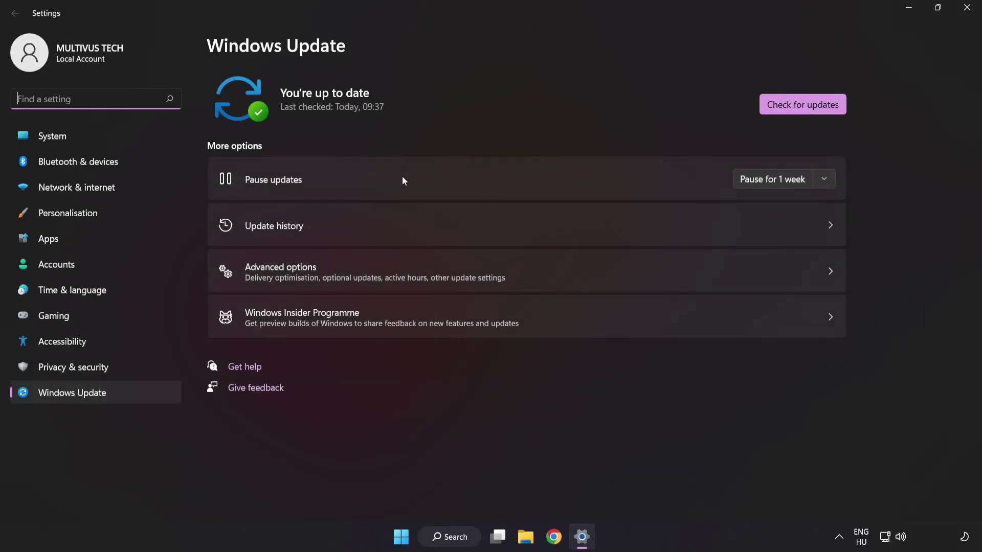
click(802, 109)
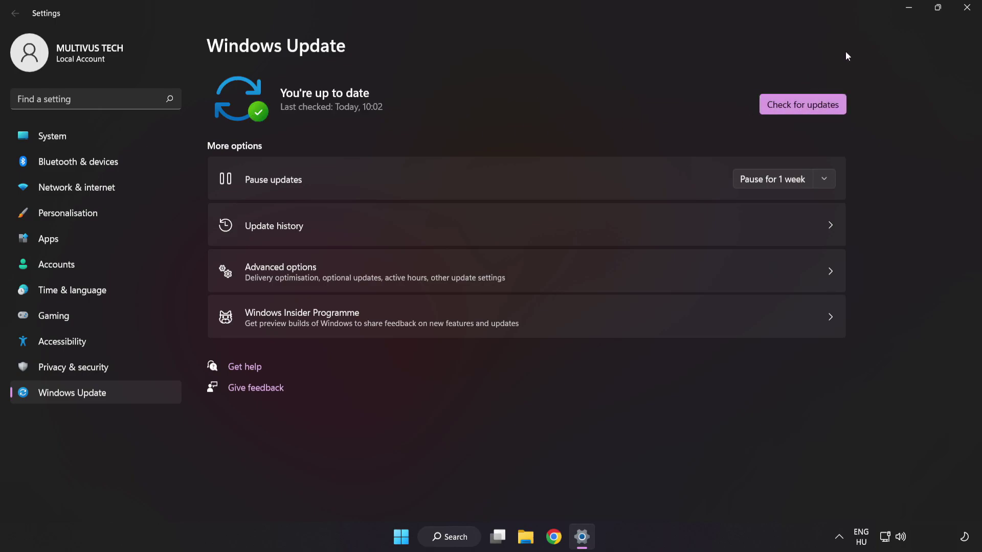
click(967, 9)
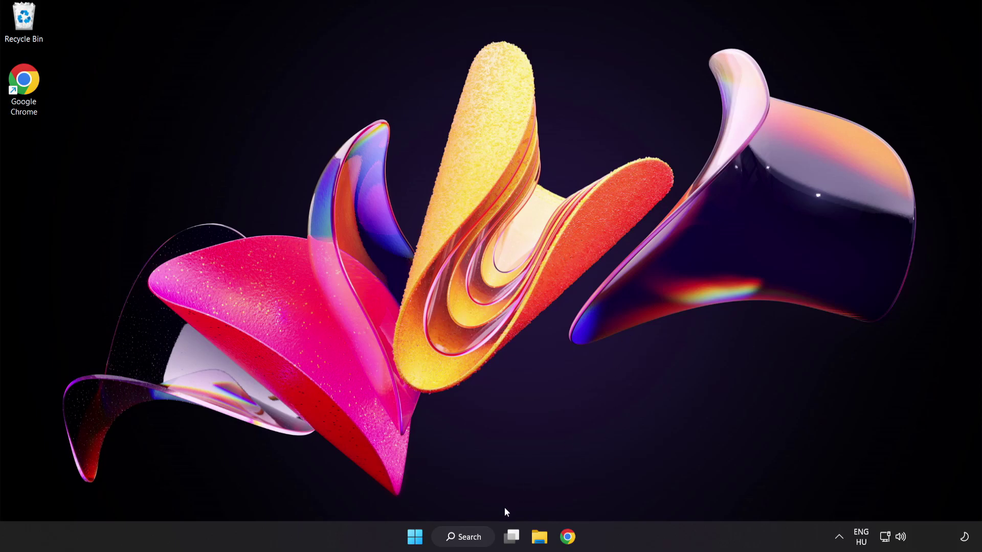
- Search Windows for 'regedit' and launch Registry Editor from the Best match result
click(474, 539)
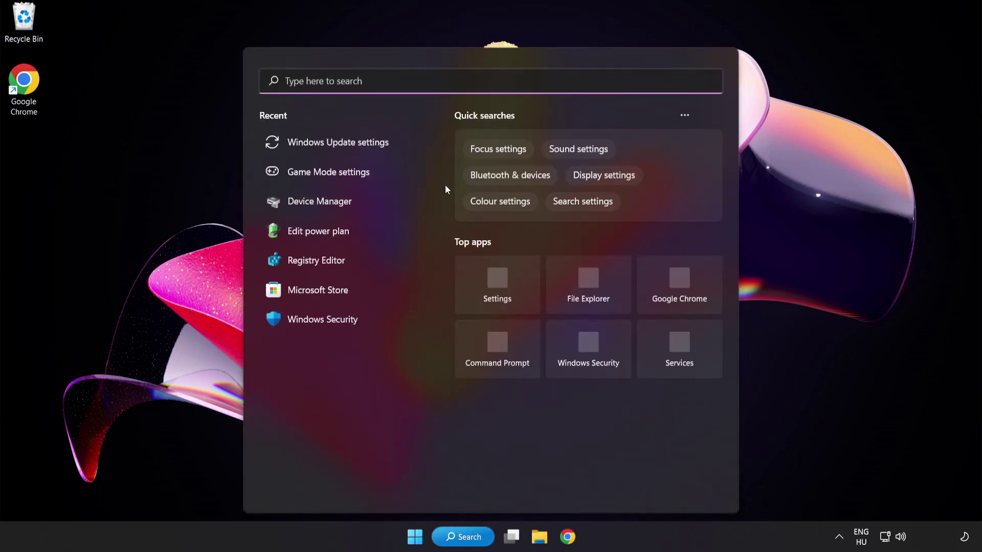
text(regedit)
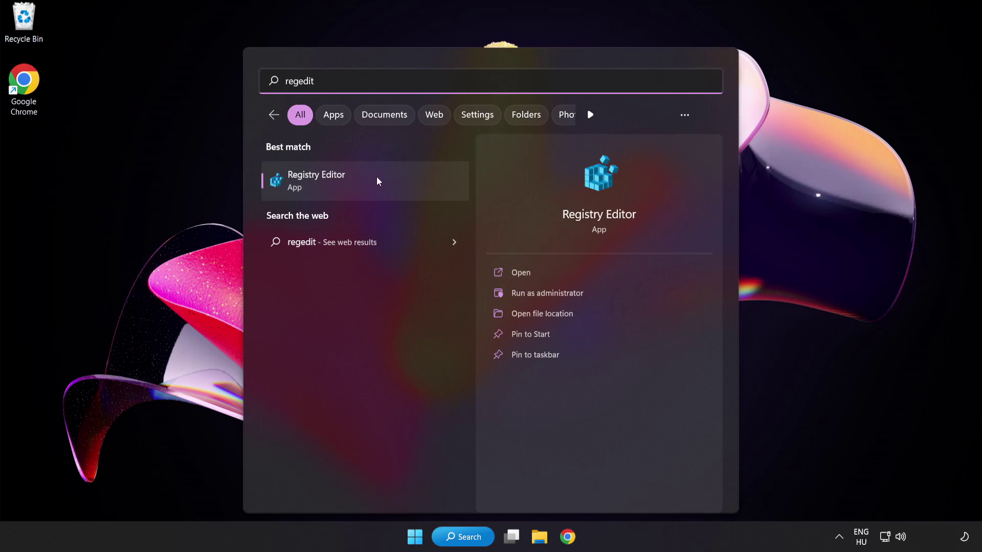
click(376, 176)
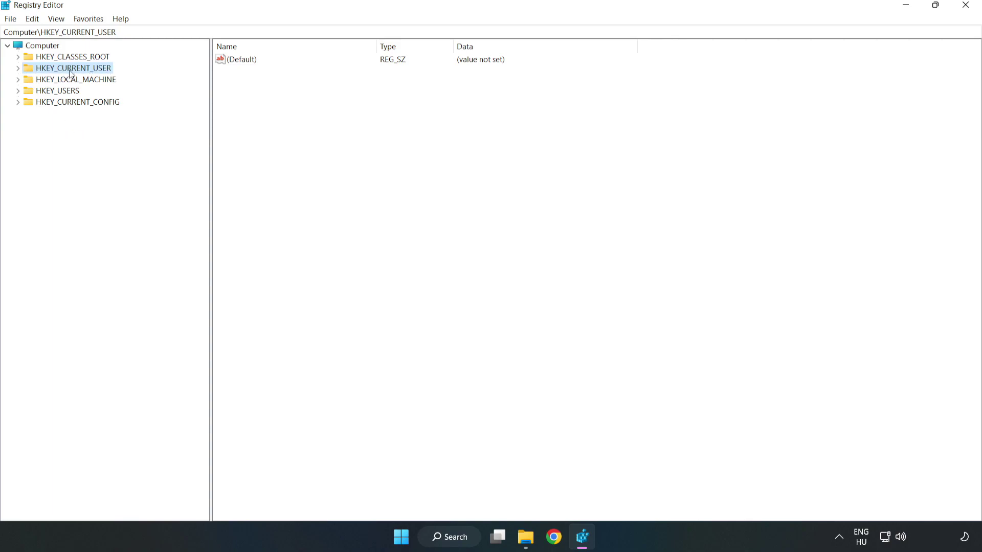
- Change GameDVR_Enabled under HKEY_CURRENT_USER\System\GameConfigStore from 1 to 0
click(18, 68)
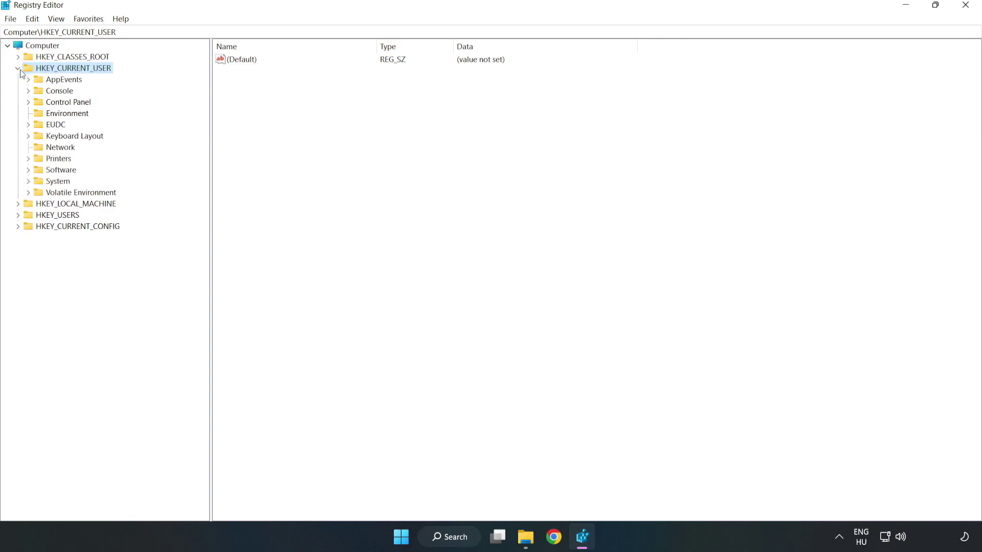
click(28, 182)
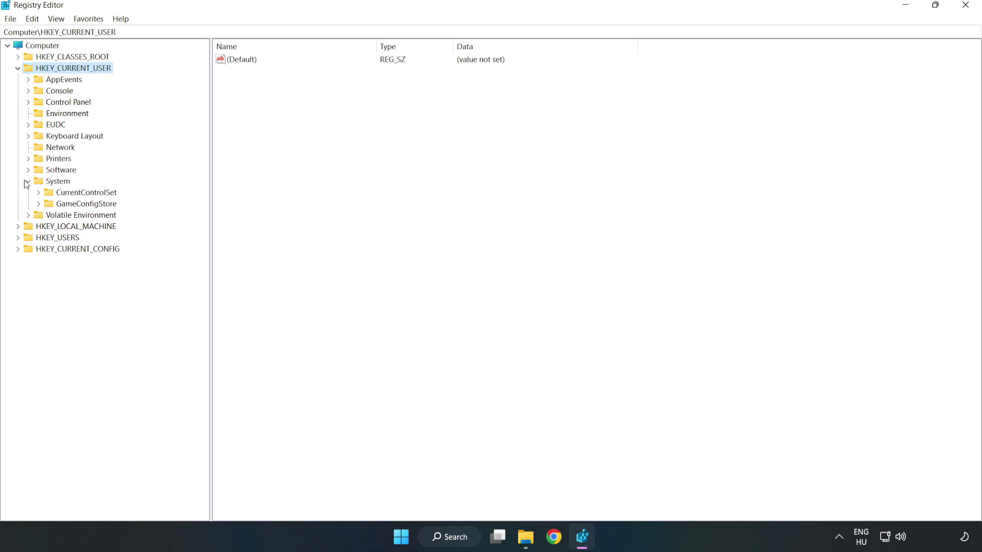
click(83, 205)
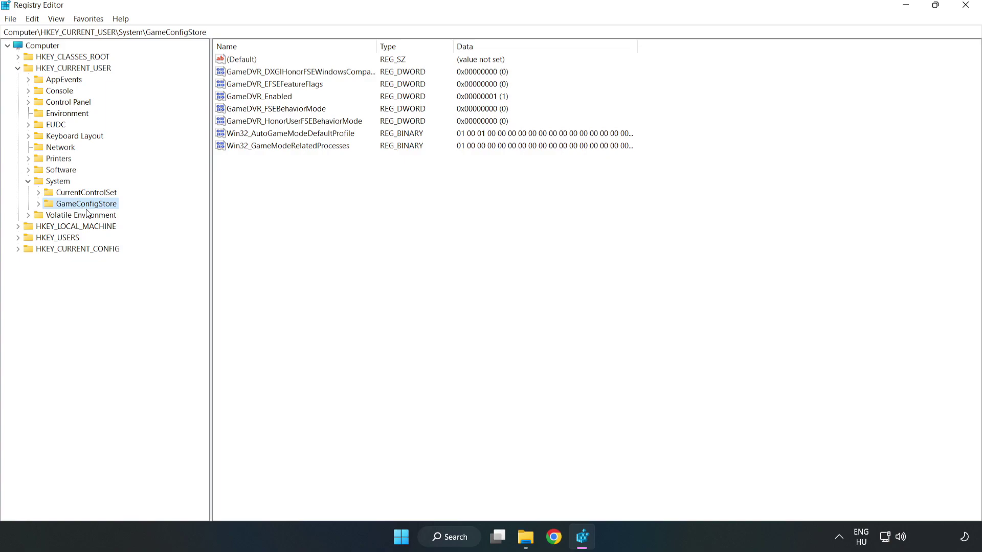
click(240, 98)
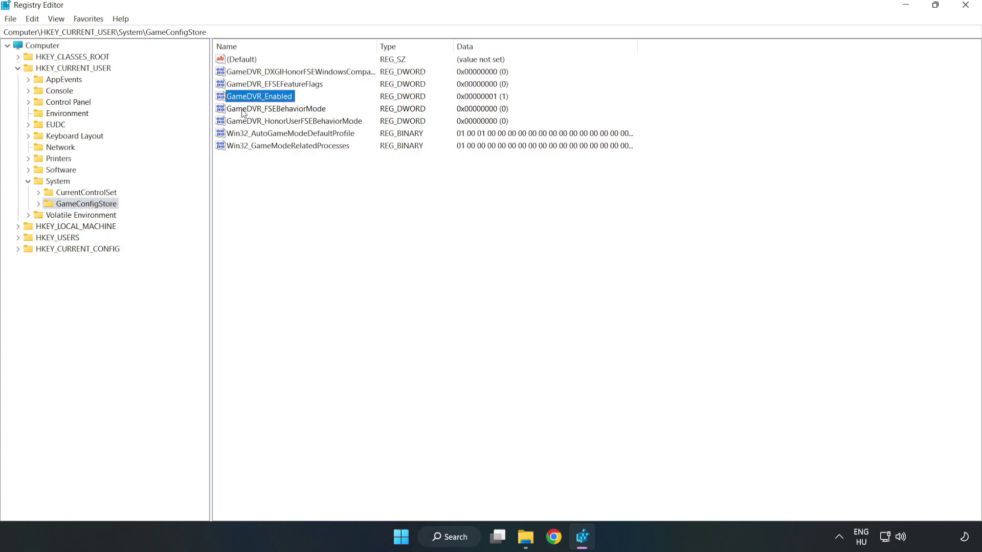
right_click(268, 101)
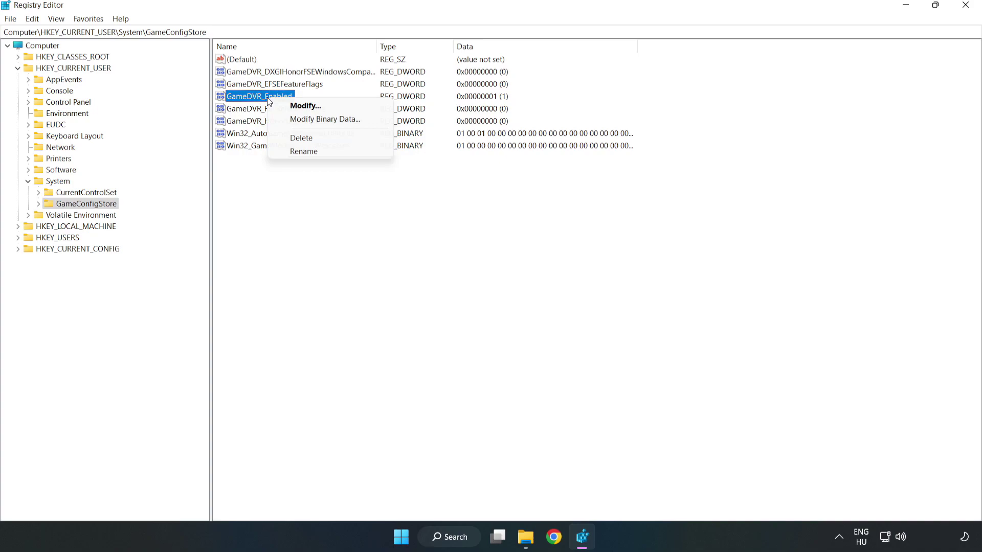
click(312, 106)
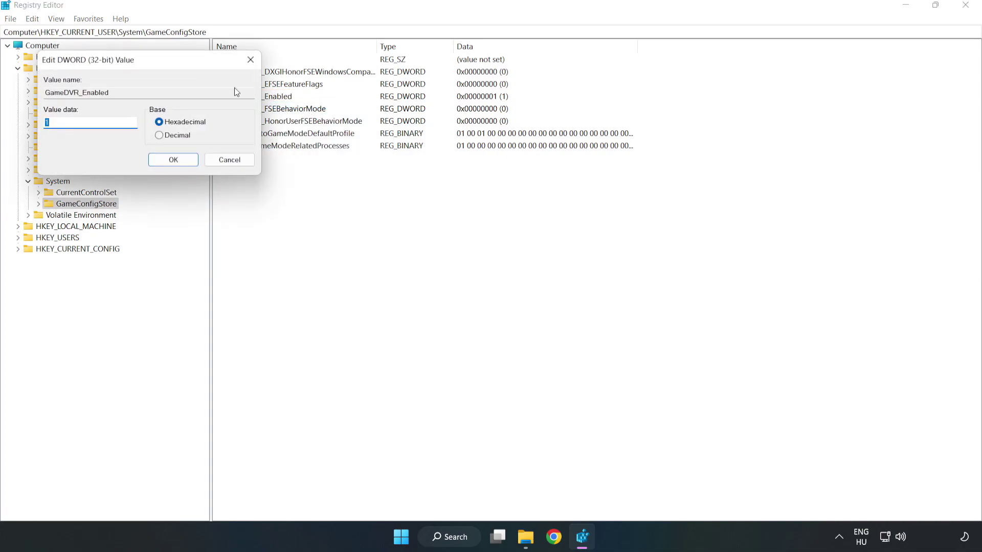
drag(198, 69, 548, 208)
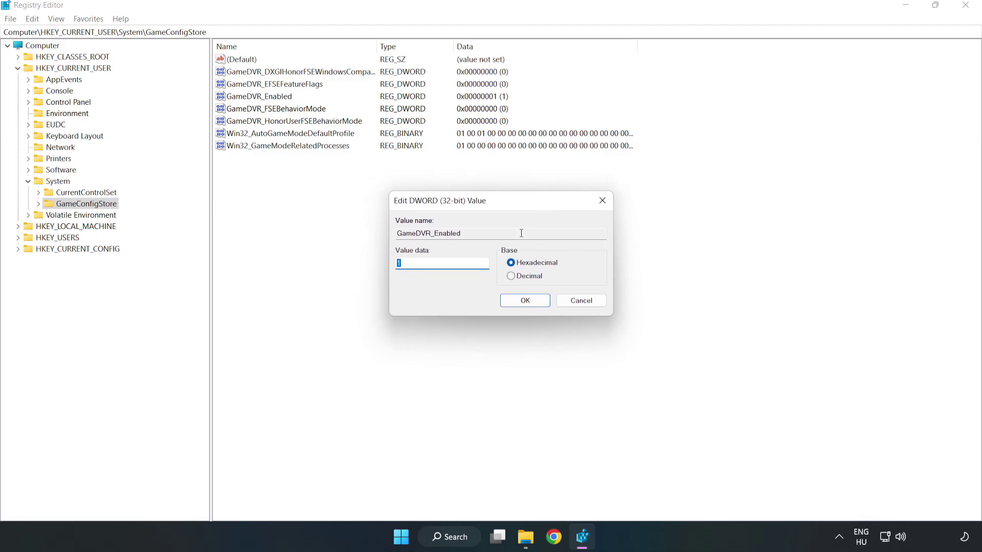
drag(410, 268, 376, 258)
text(0)
click(526, 301)
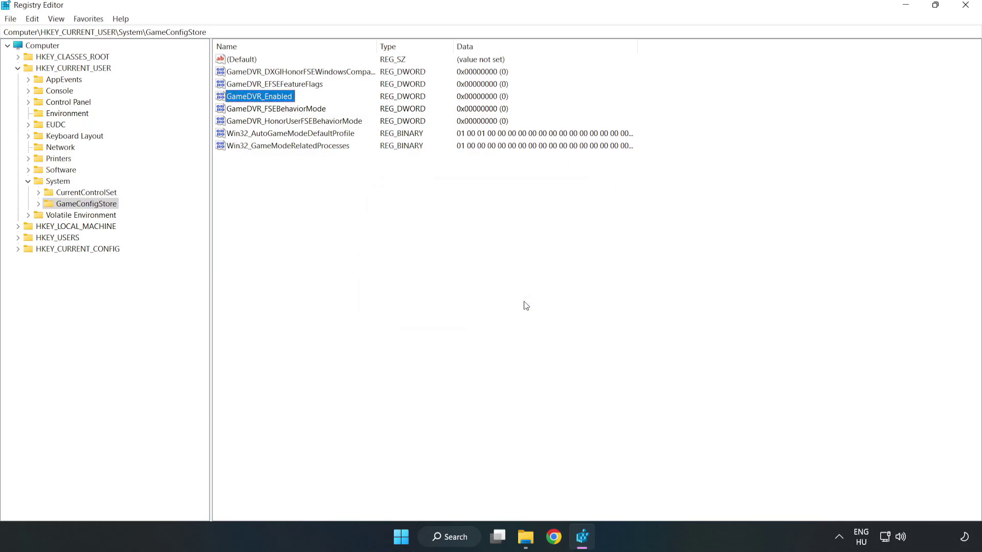
- Collapse HKEY_CURRENT_USER and drill into HKEY_LOCAL_MACHINE to PolicyManager\default\ApplicationManagement\AllowGameDVR
click(19, 69)
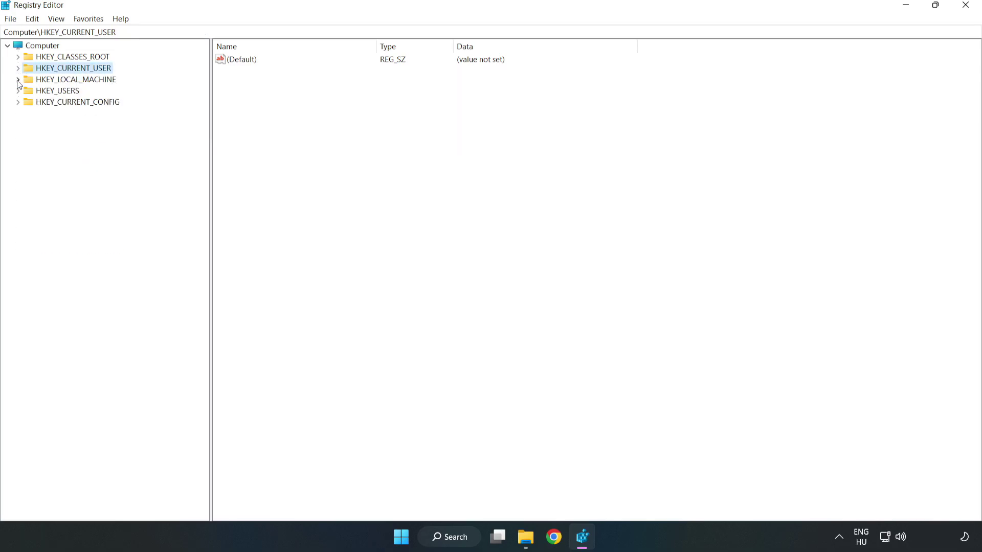
double_click(32, 79)
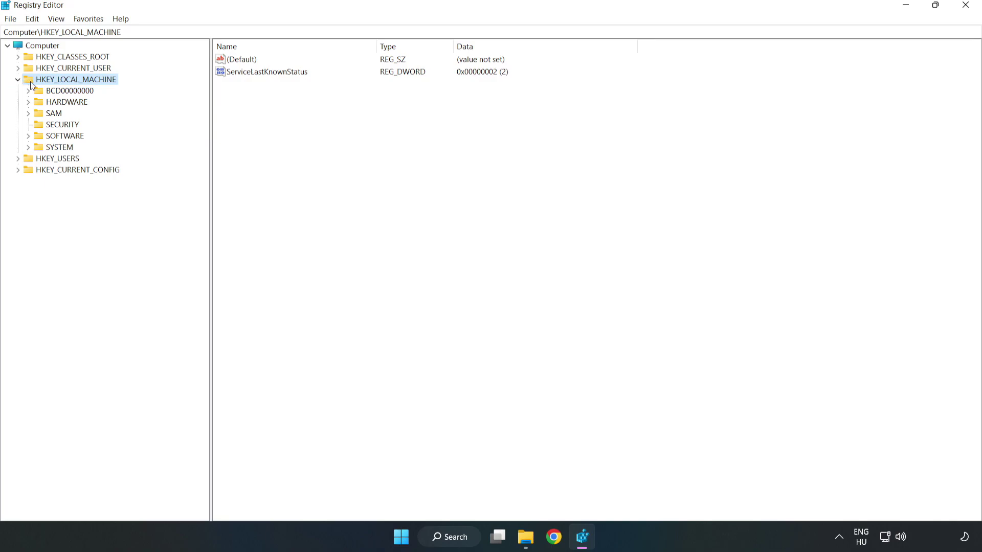
click(29, 136)
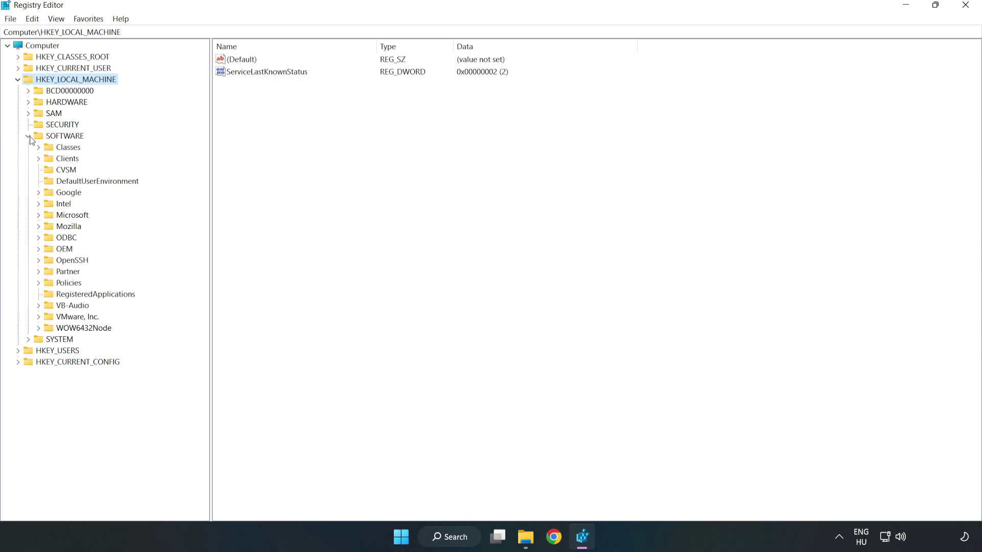
click(39, 216)
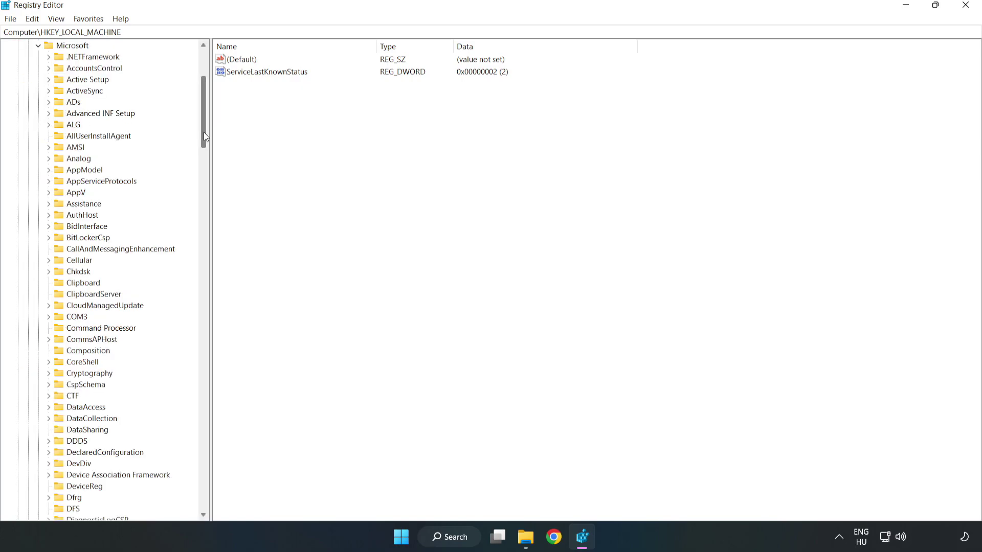
drag(203, 132, 222, 361)
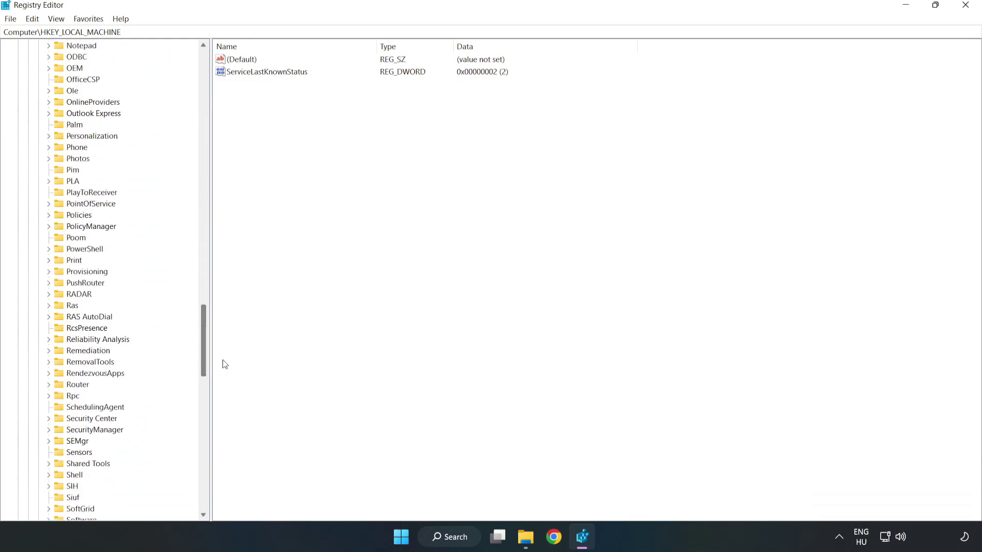
click(49, 227)
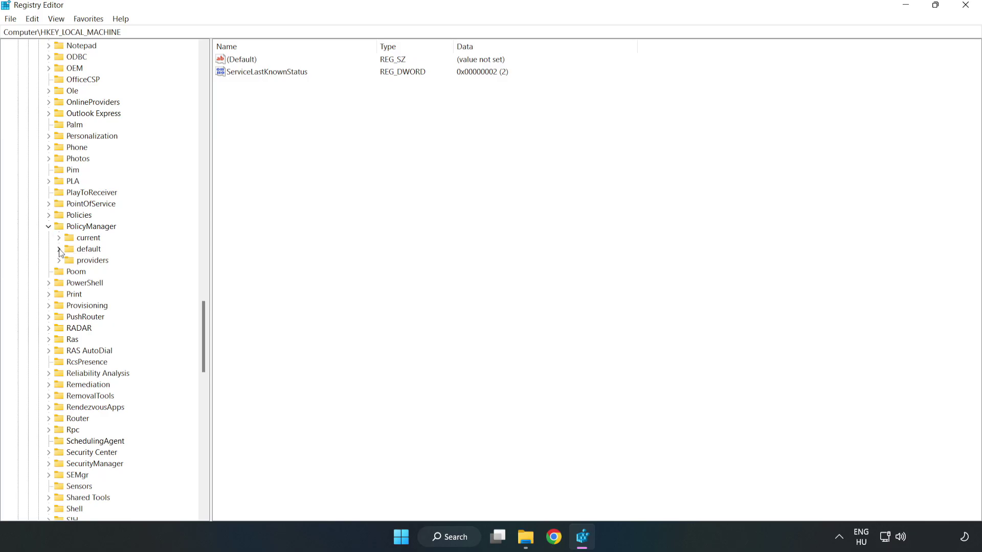
click(59, 250)
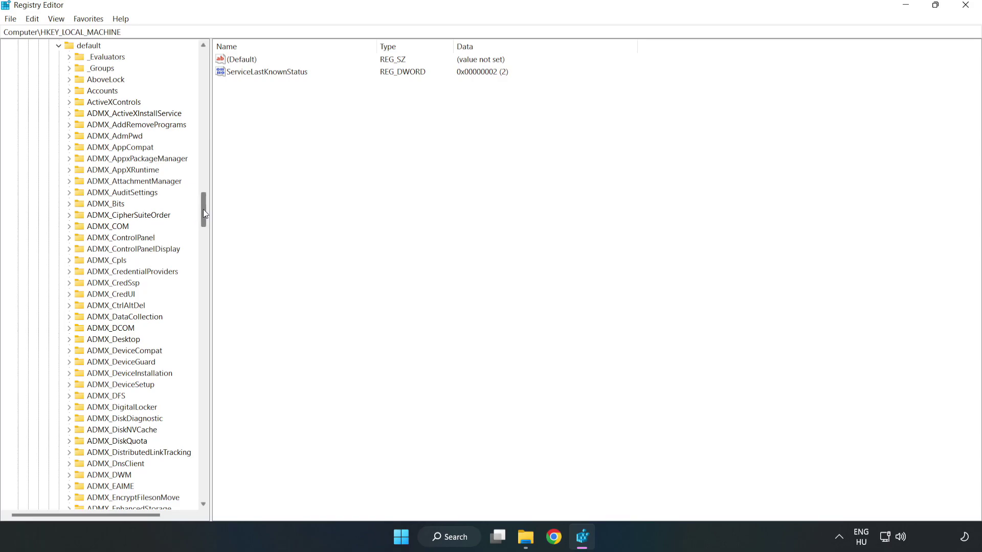
drag(203, 210, 200, 328)
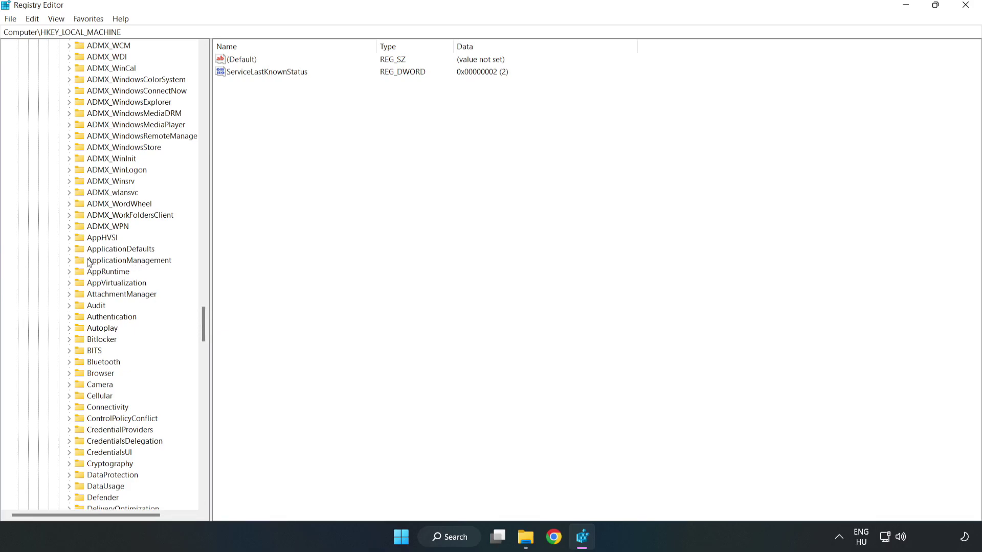
click(72, 258)
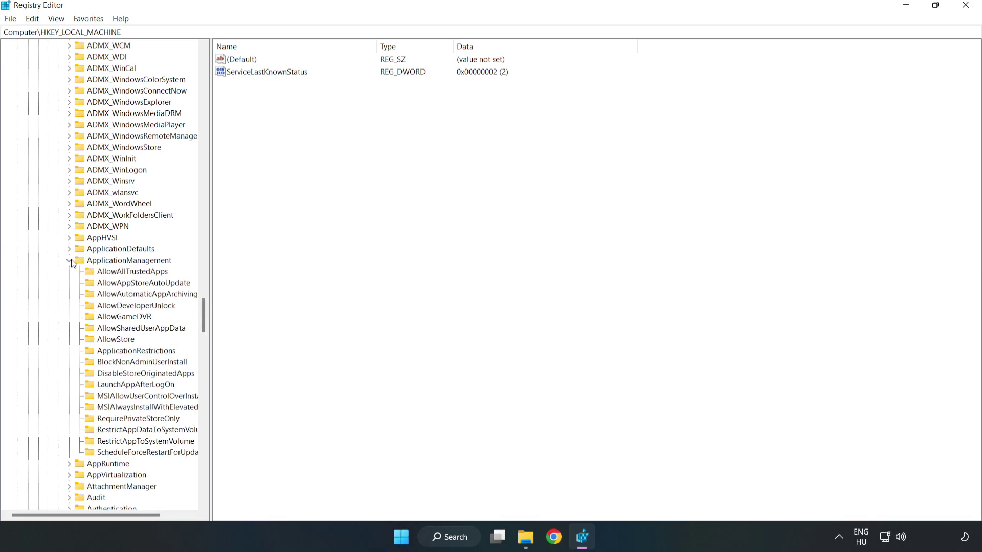
click(115, 318)
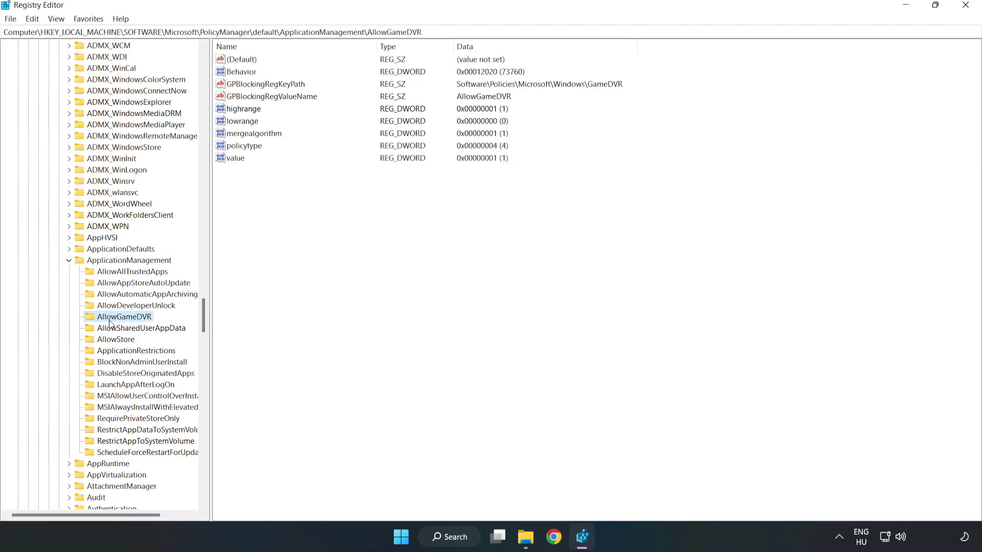
- Change AllowGameDVR's value data from 1 to 0, then close Registry Editor
click(229, 160)
right_click(244, 162)
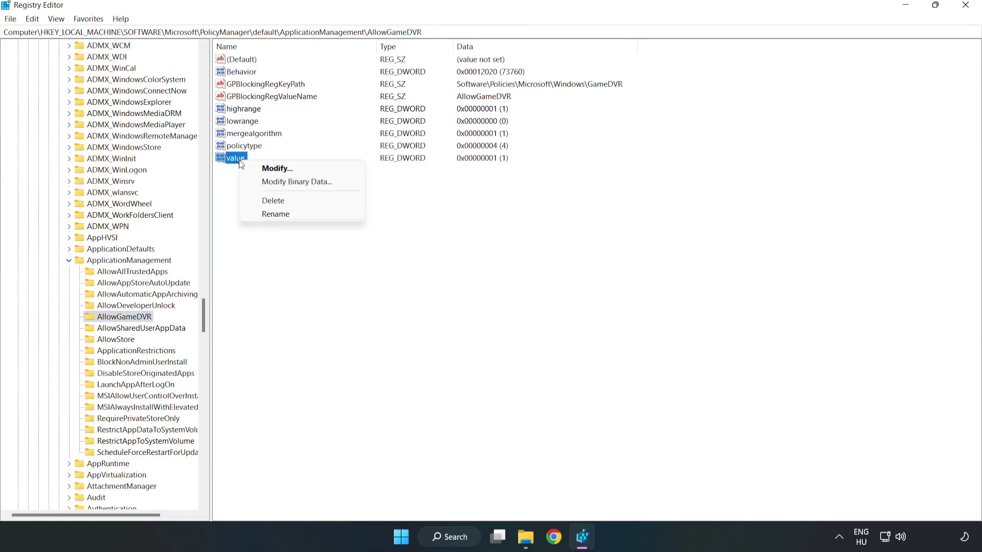
click(283, 169)
drag(183, 66, 501, 204)
click(394, 262)
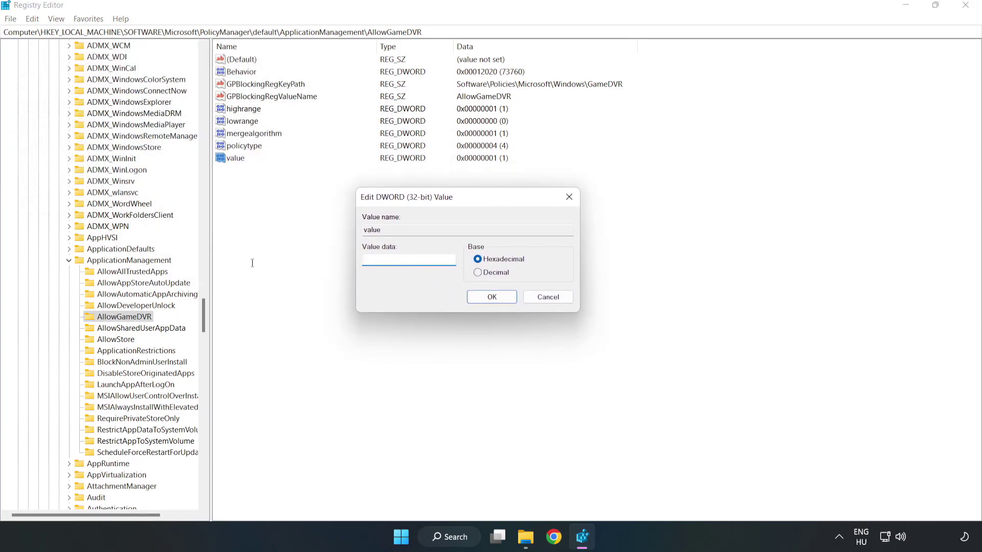
text(0)
click(492, 297)
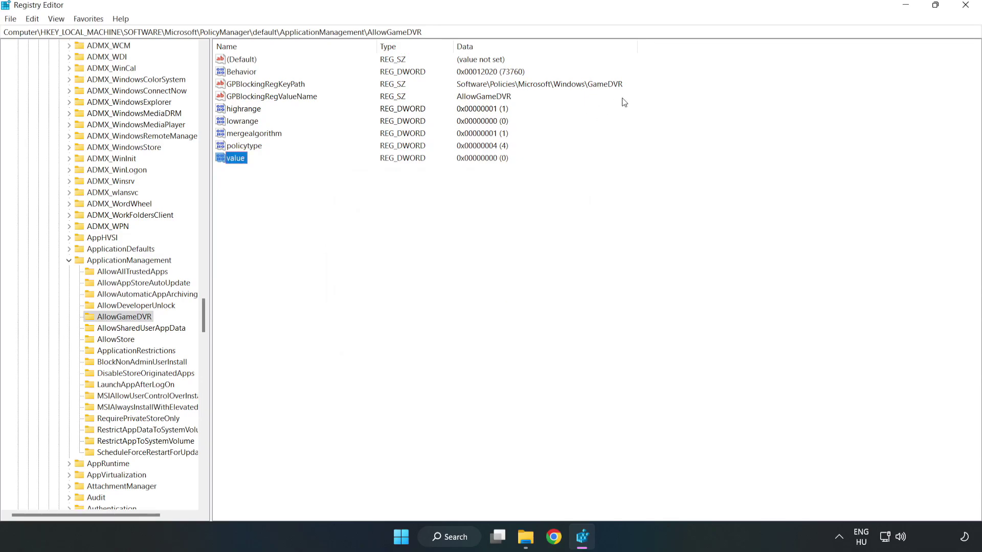
click(967, 9)
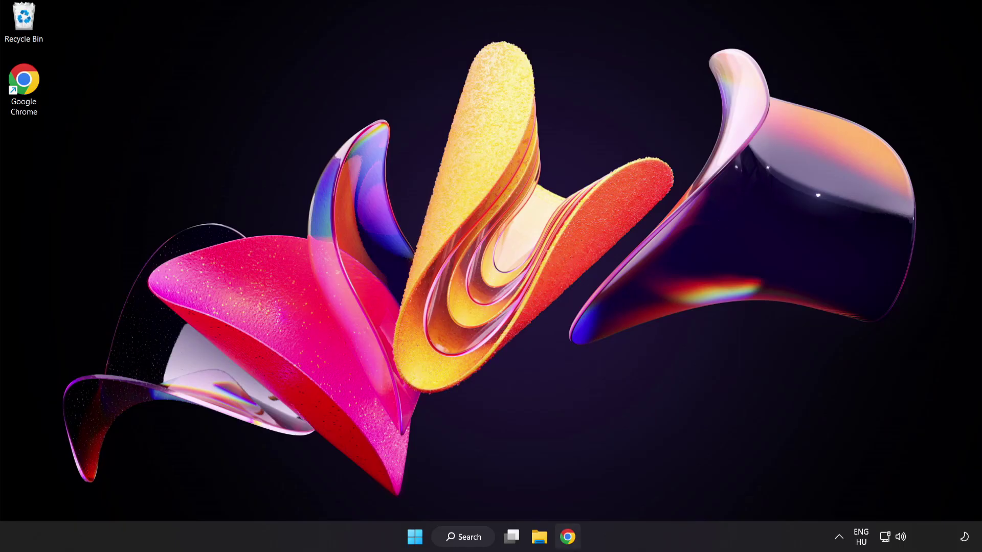
- Return to Chrome's DirectX End-User Runtime page and download dxwebsetup.exe
click(567, 544)
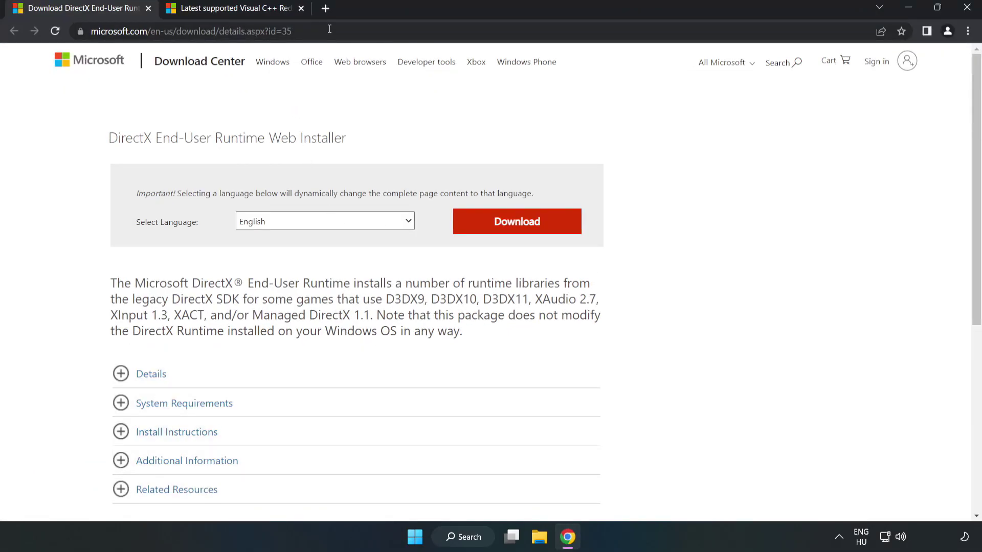
click(169, 30)
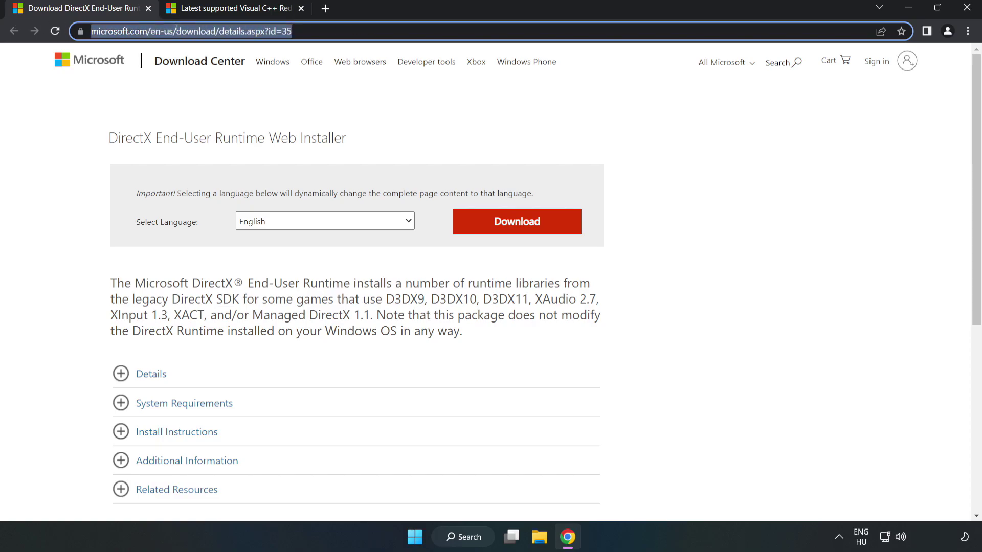
click(399, 121)
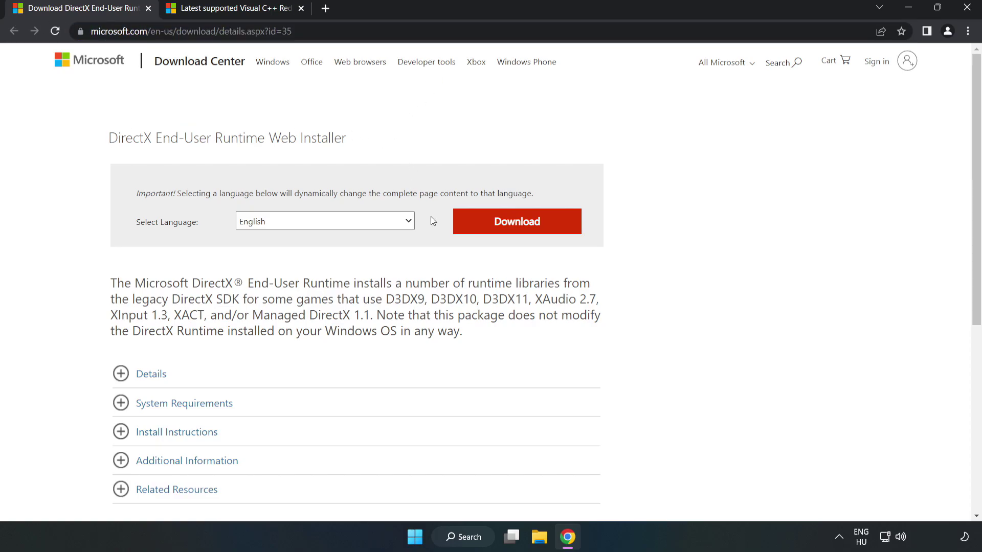
click(524, 233)
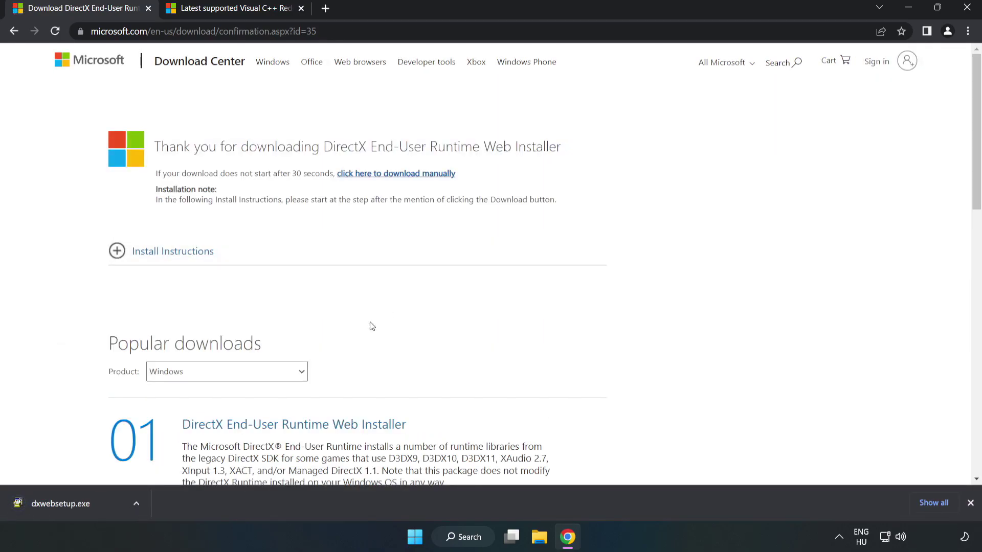
- Run dxwebsetup.exe, accept the licence, skip the Bing Bar and finish DirectX setup
click(99, 506)
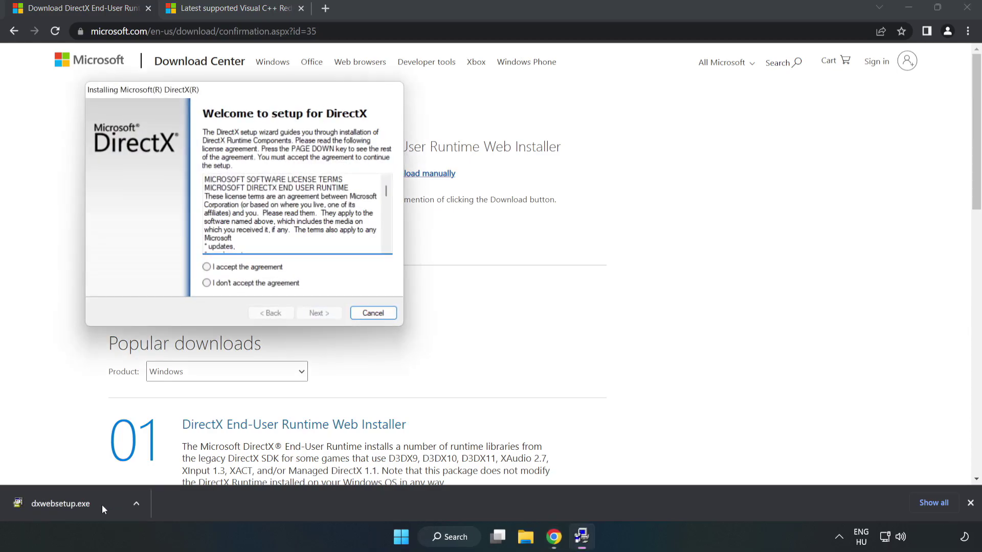
drag(215, 90, 460, 137)
drag(633, 238, 633, 286)
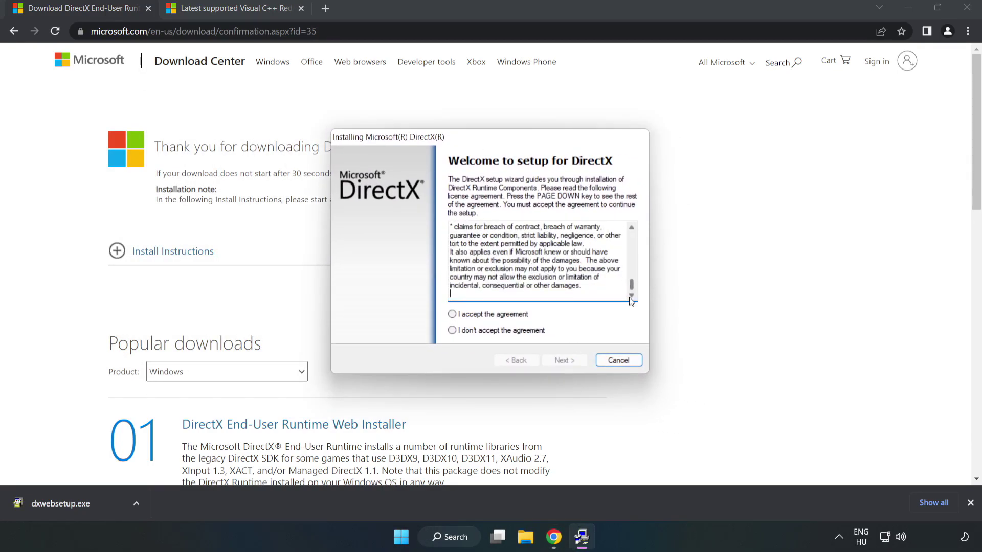
click(452, 315)
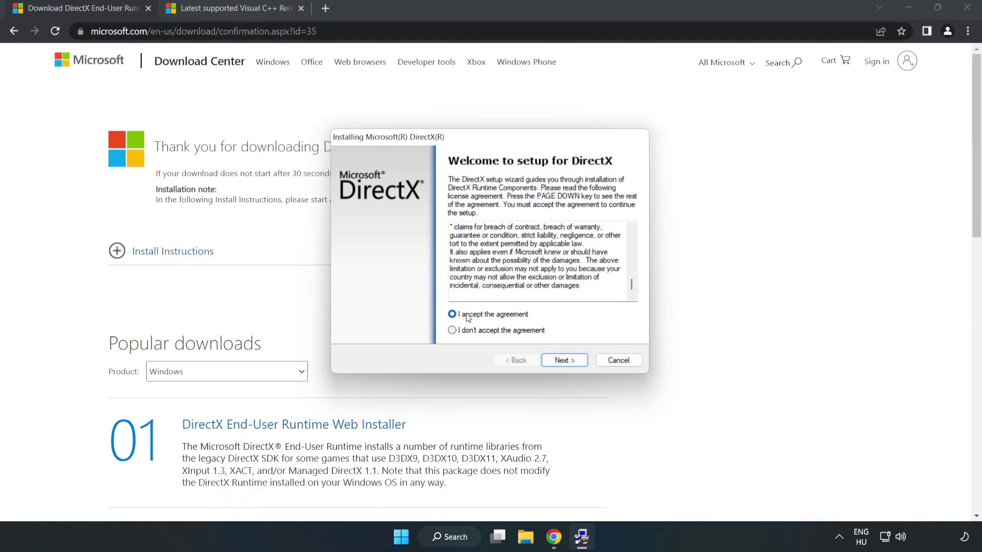
click(569, 361)
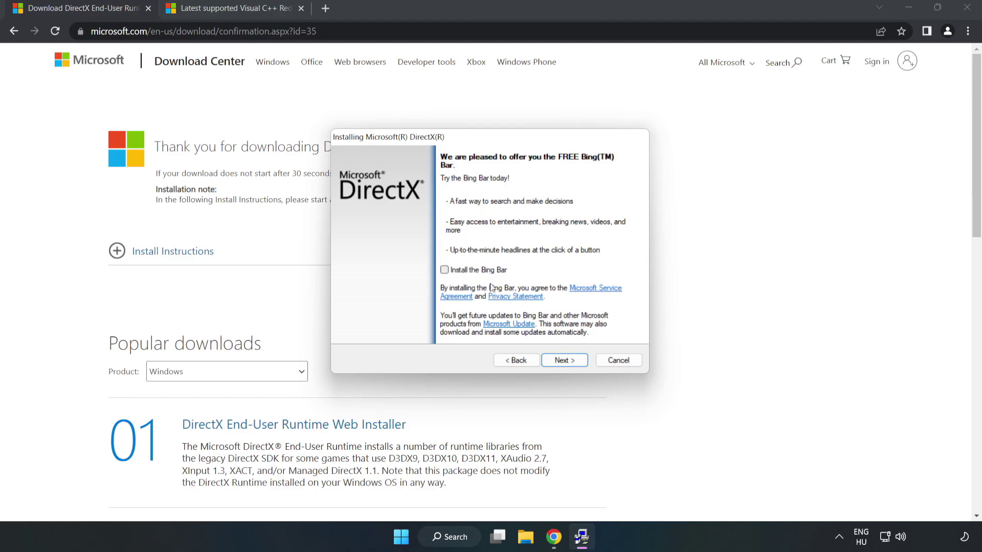
click(565, 360)
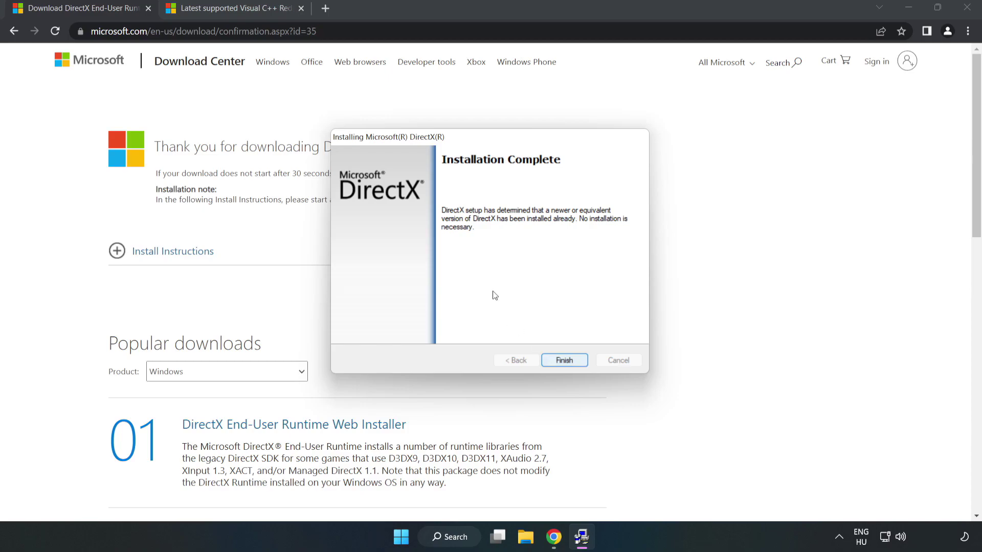
click(564, 361)
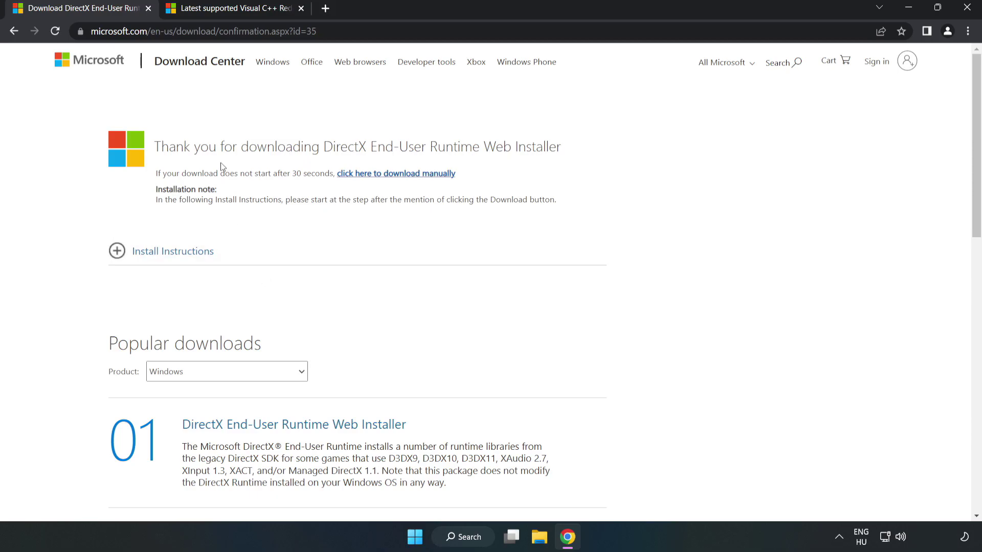
- Close the DirectX tab and scroll to the Visual C++ 2015-2022 redistributable table
click(149, 9)
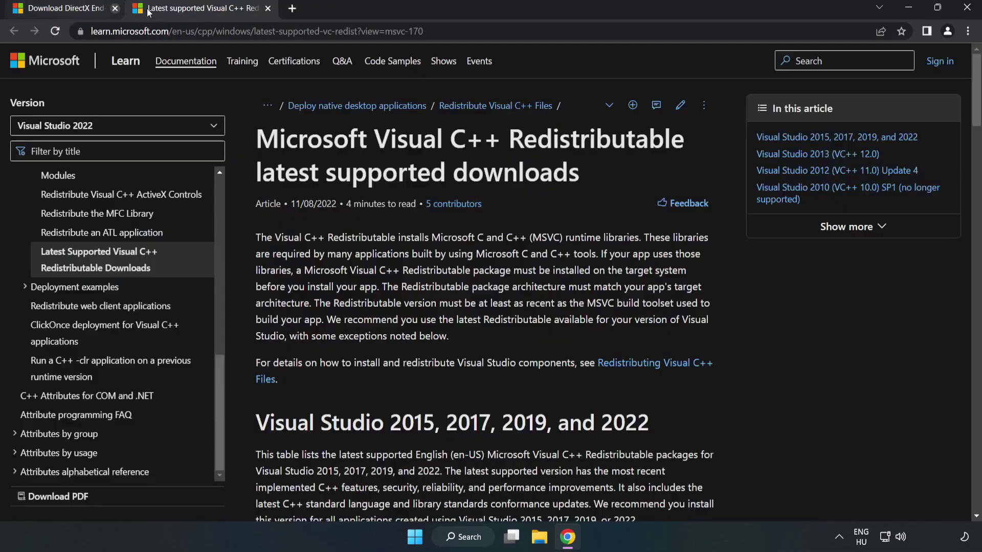
click(416, 30)
click(503, 169)
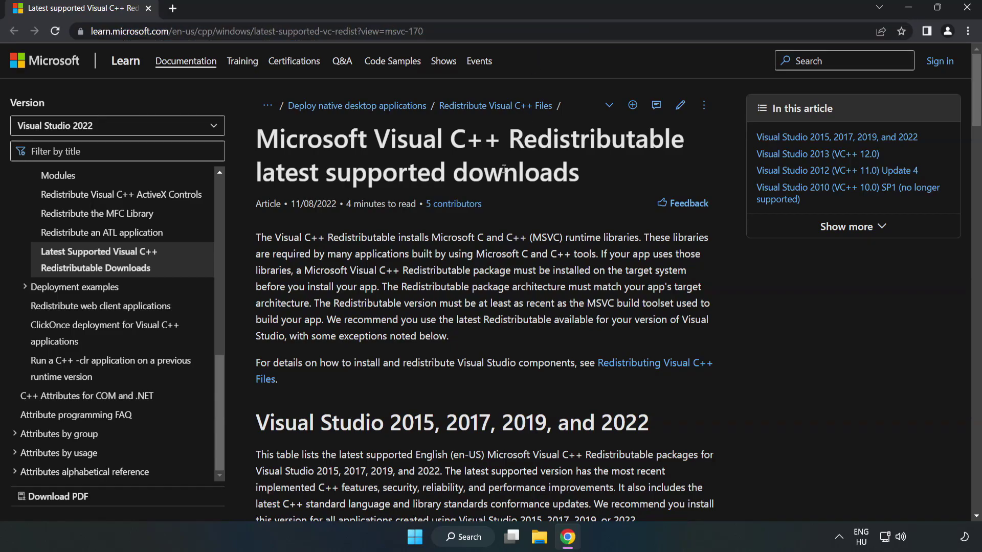
drag(977, 109, 976, 158)
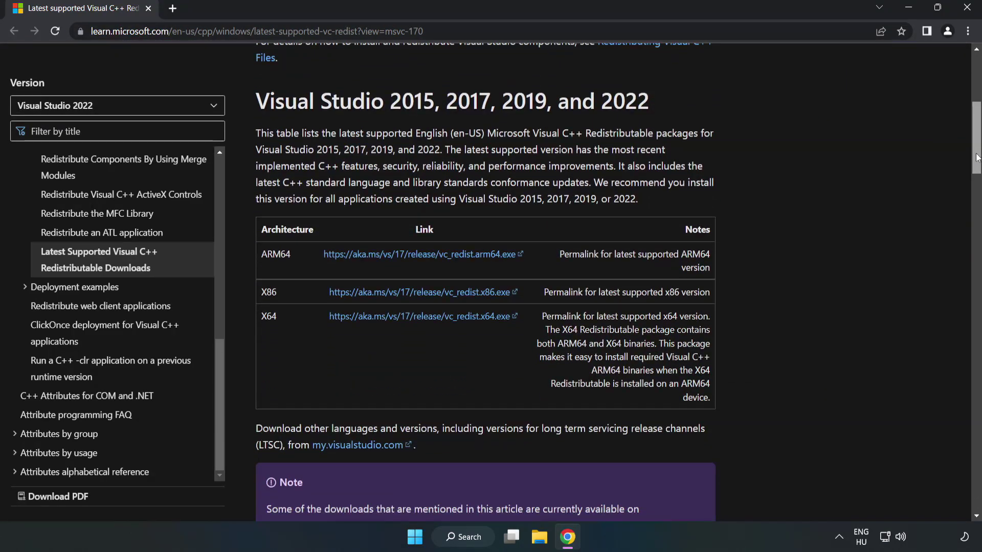
- Download the ARM64, x86 and x64 redistributables, allowing multiple downloads, and open the ARM64 installer
click(423, 257)
click(432, 293)
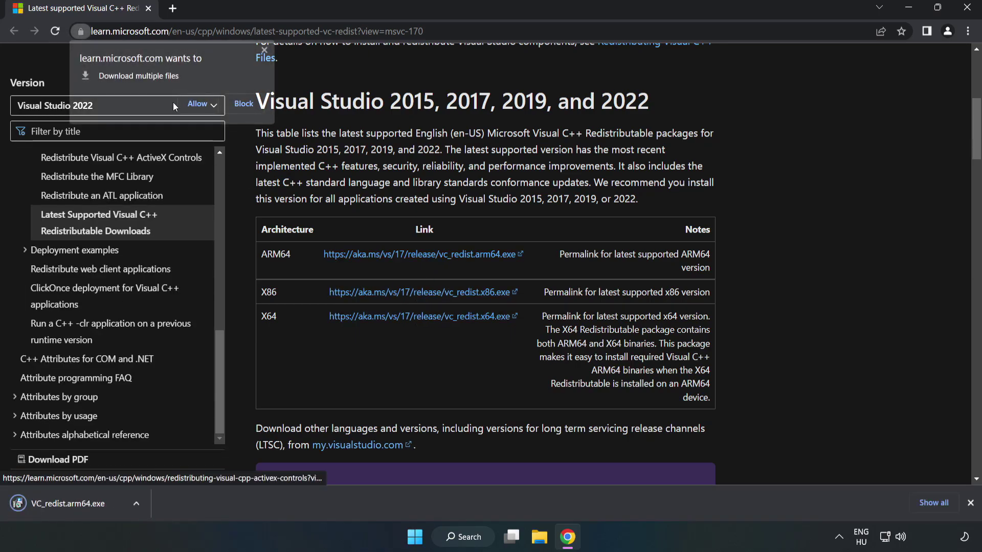
click(199, 104)
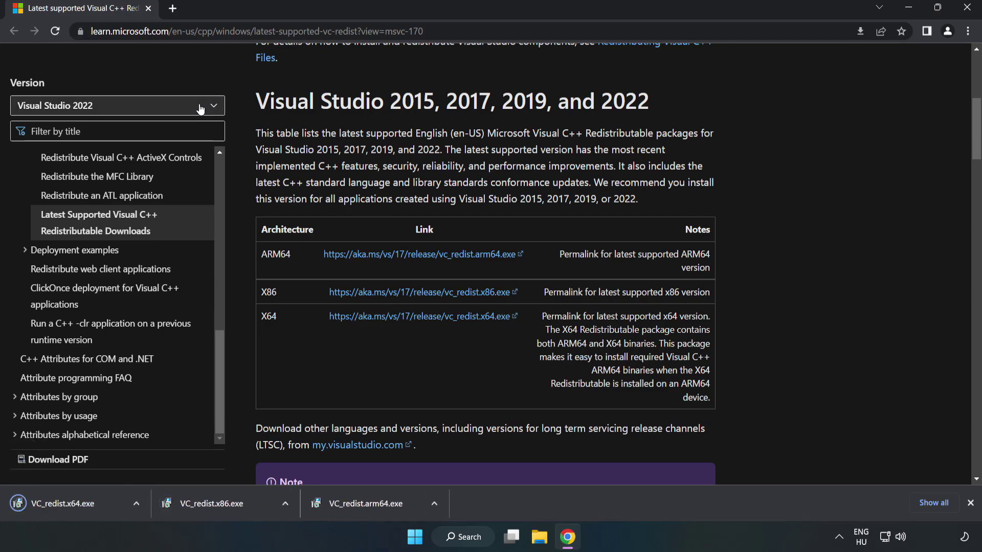
click(377, 509)
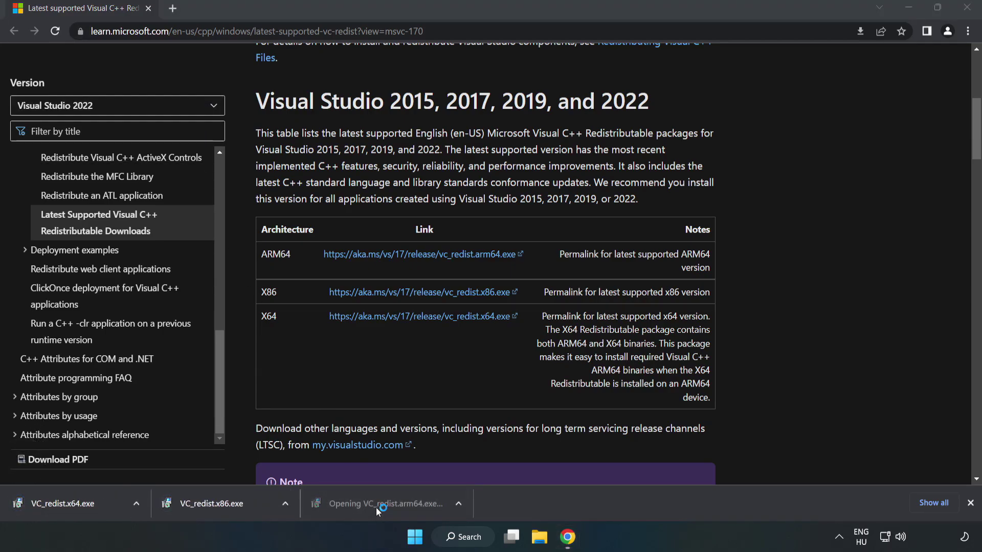
drag(629, 250, 591, 322)
- Accept the licence and attempt the ARM64 install, closing it after it fails as unsupported
click(432, 319)
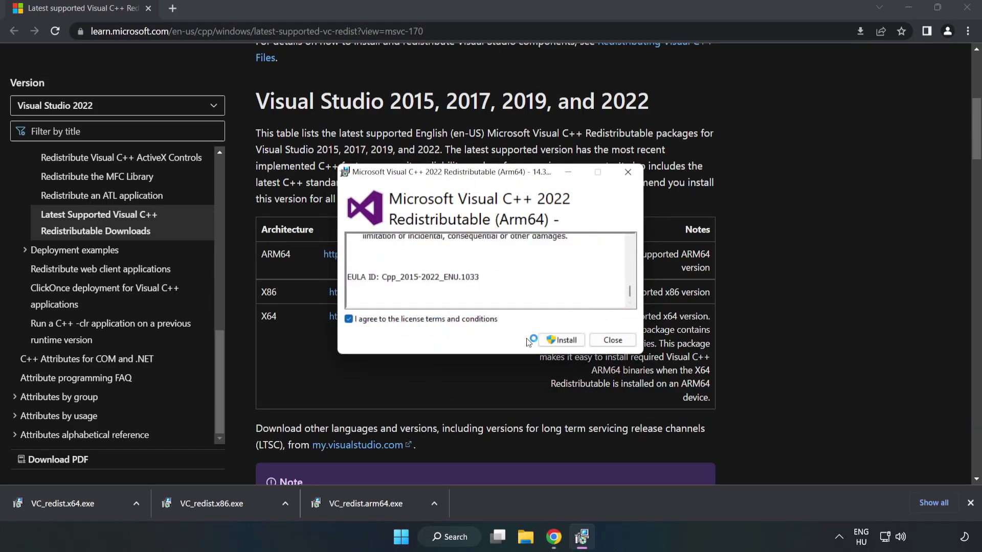
click(562, 341)
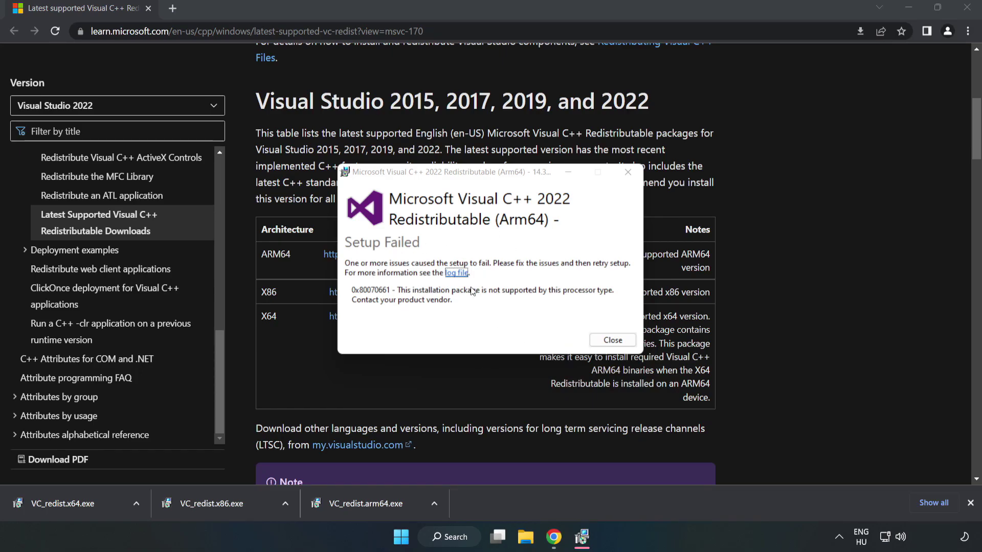
click(613, 340)
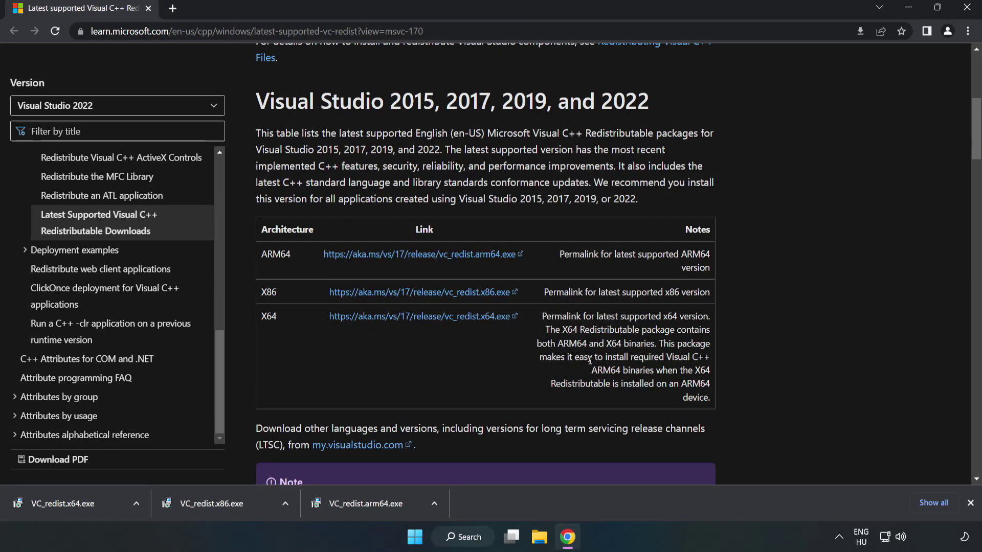
- Install the x86 and x64 redistributables, closing each setup without restarting
click(233, 501)
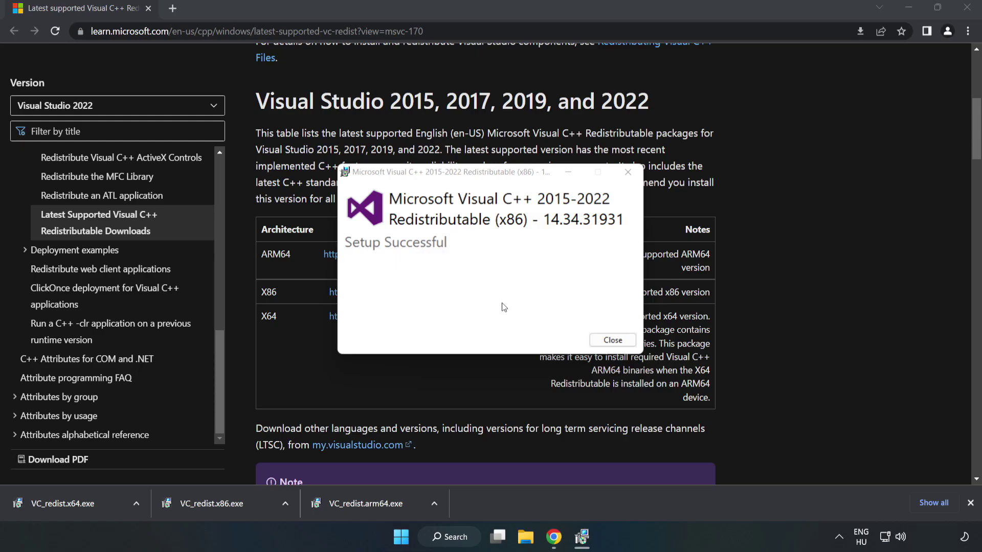
click(612, 340)
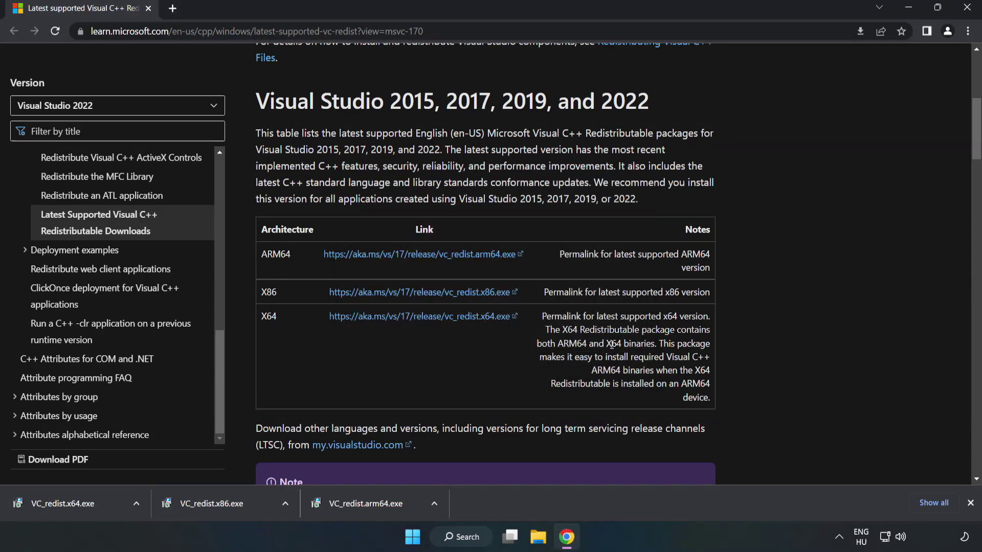
click(54, 502)
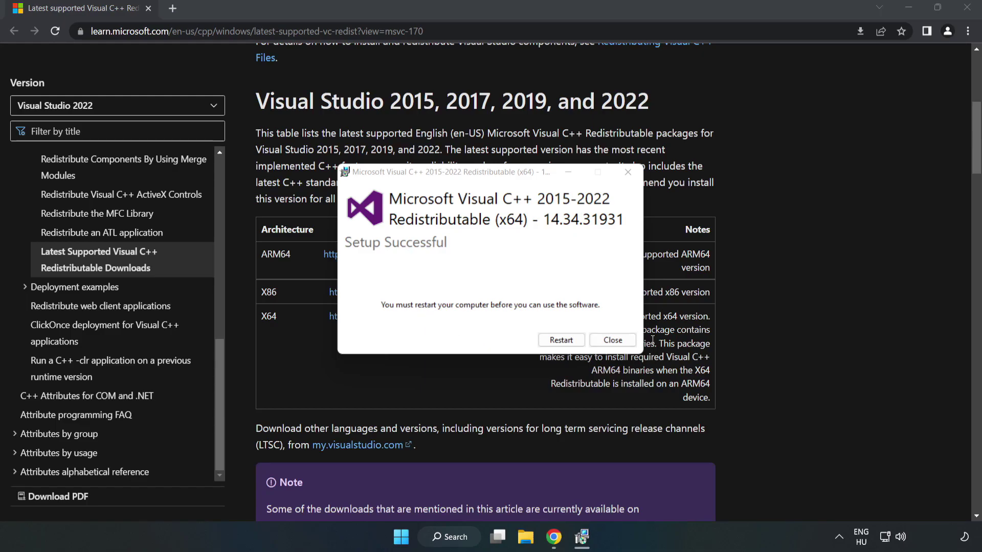
click(613, 341)
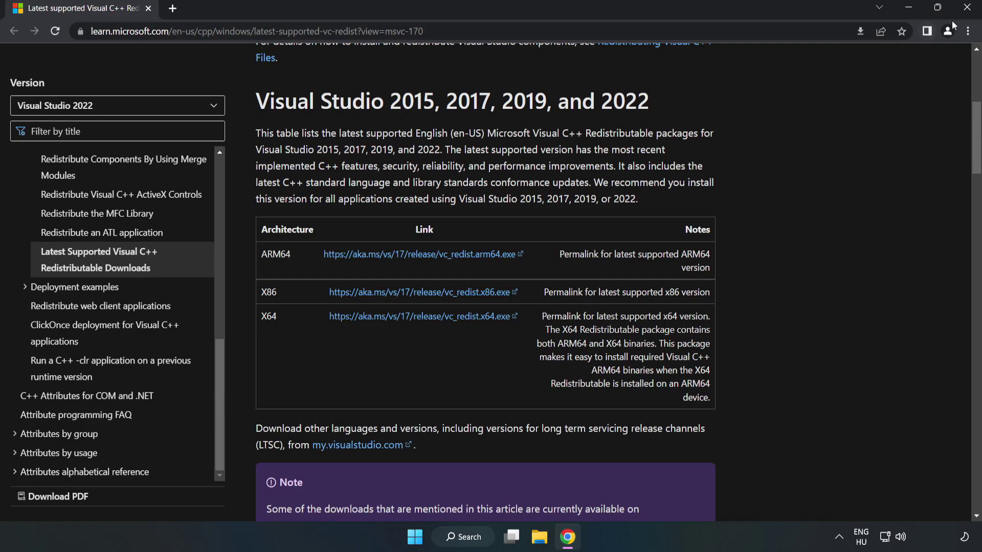
- Close Chrome and bring up the Start menu power options to reach Restart
click(968, 10)
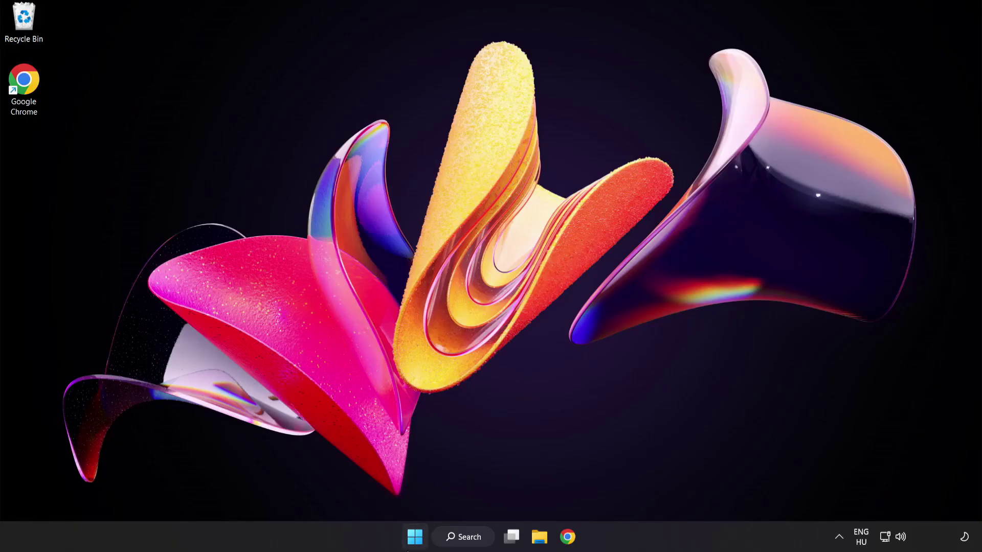
click(415, 537)
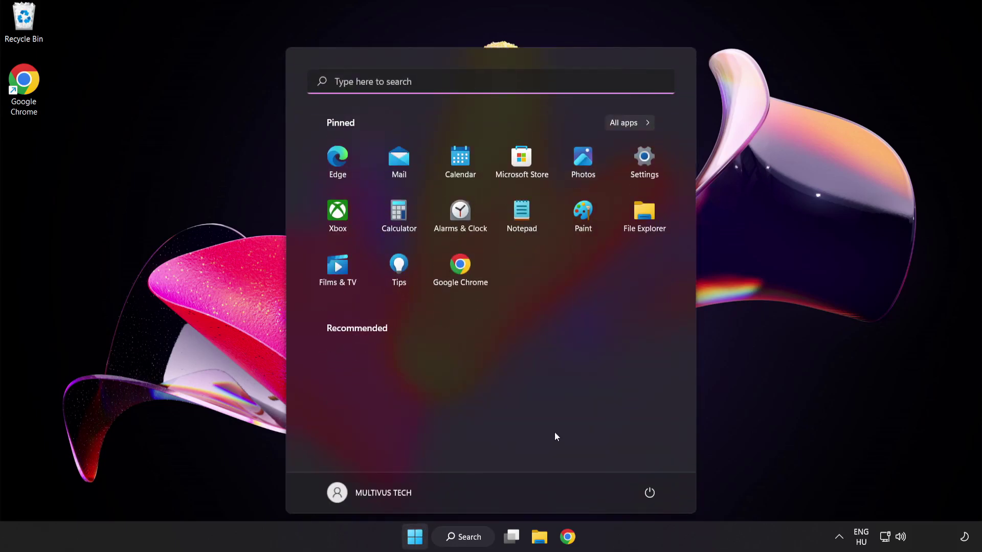
click(650, 492)
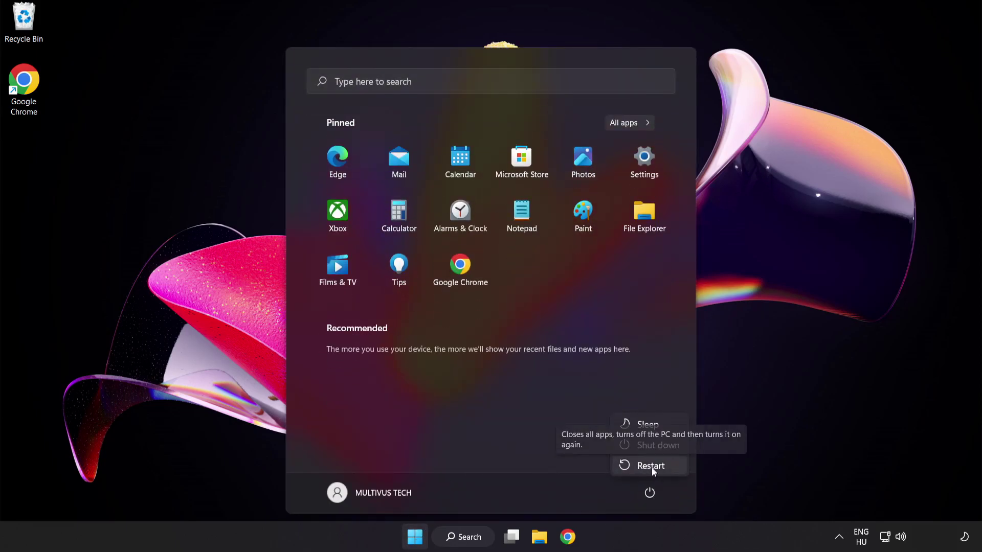